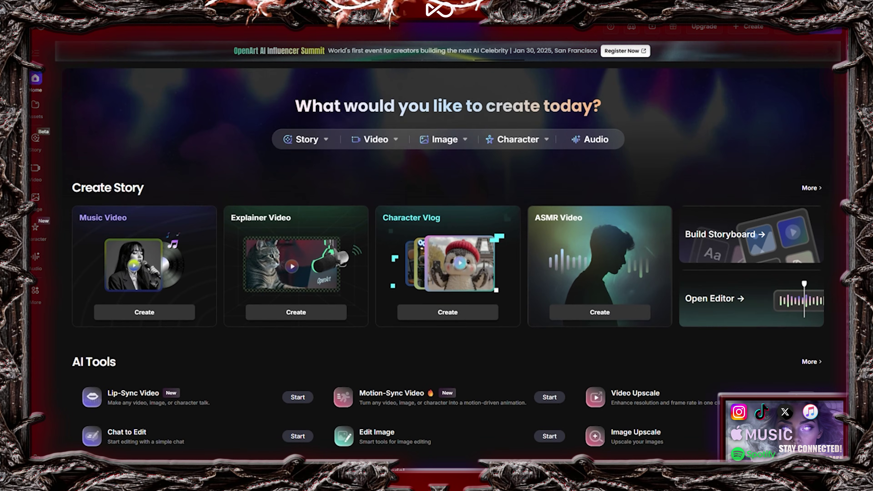
In the OpenArt AI Discord server, open the trial-credits and faq channels and look up the free trial credit claim links.
scroll(447, 275, "down", 2)
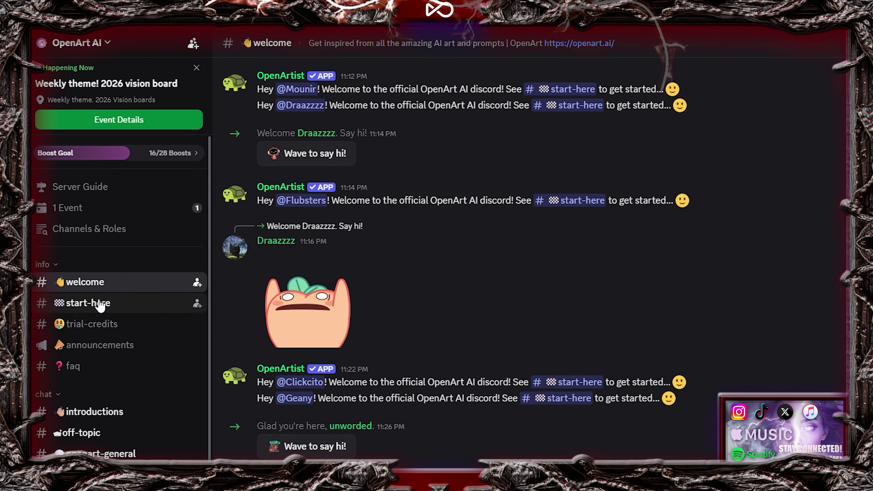
left_click(100, 304)
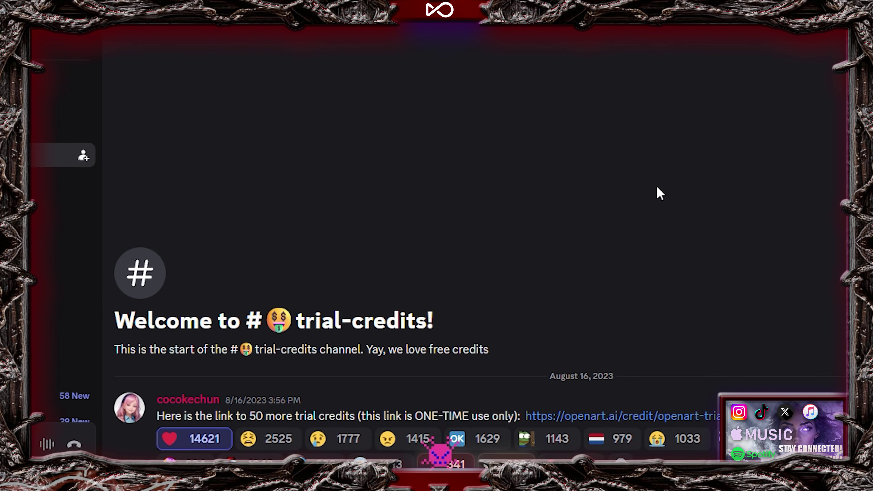
right_click(617, 416)
left_click(693, 375)
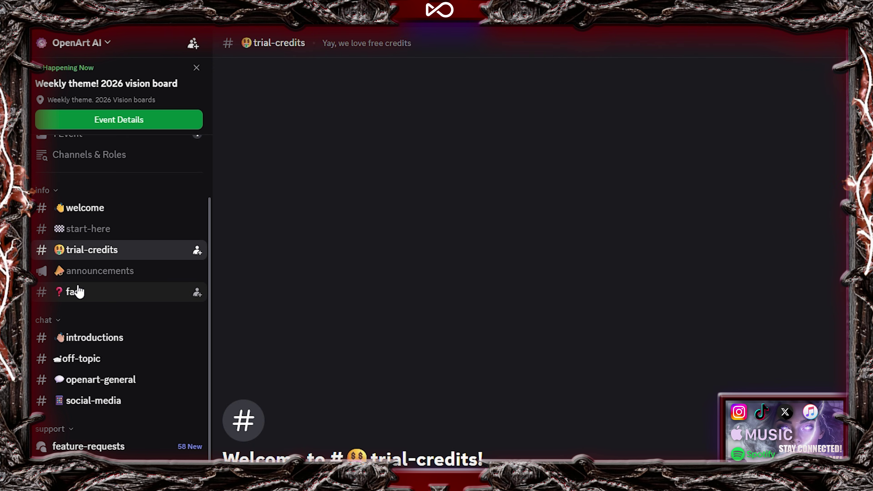
left_click(79, 292)
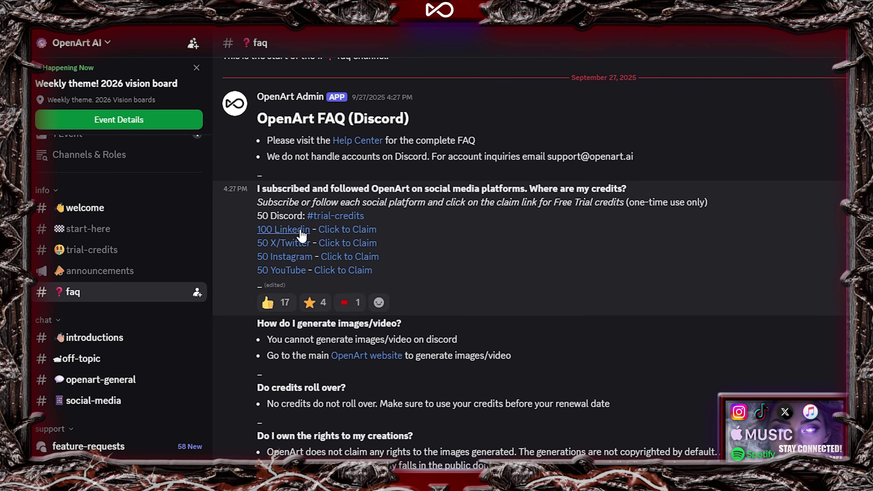
left_click(457, 352)
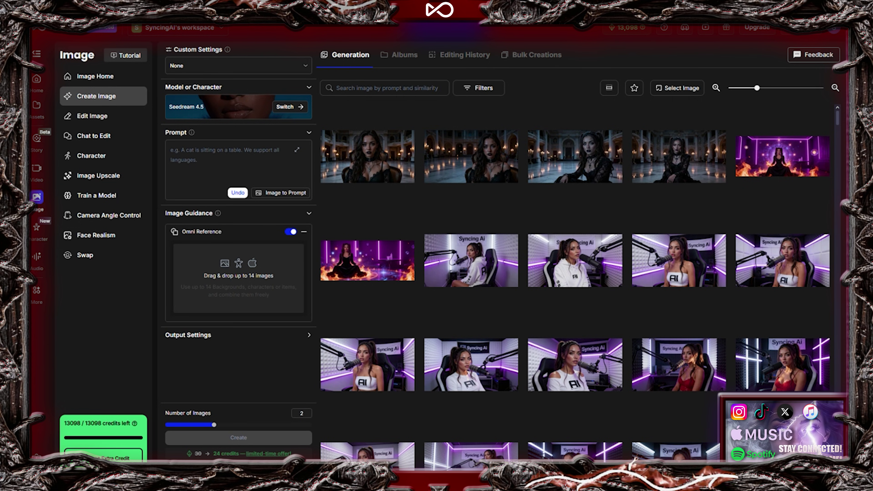
Add the studio image of the woman in the white AI top as Omni Reference and prompt for an apocalyptic, dark red Stranger Things upside-down scene.
left_click_drag(365, 365, 237, 272)
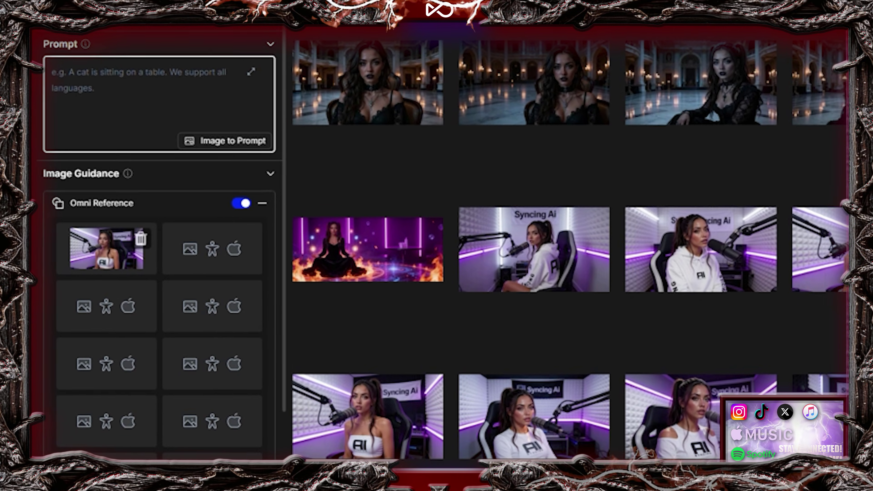
type("Red")
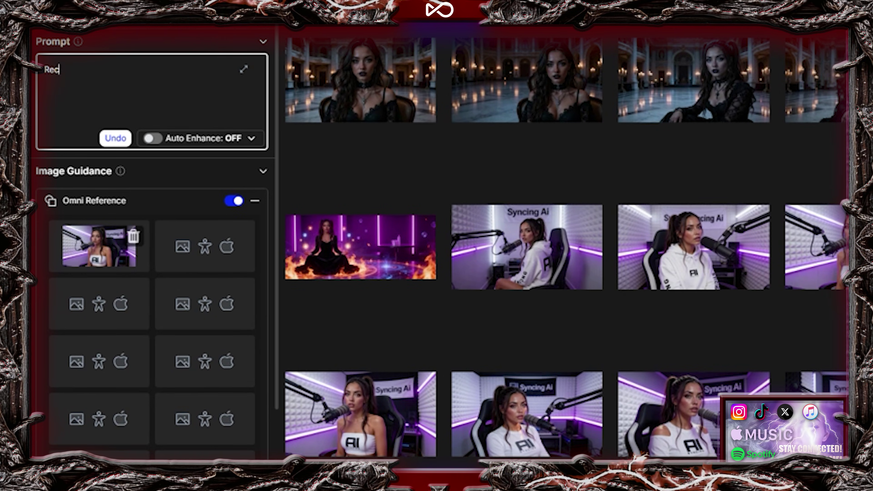
type("reate one of the scenes from Stranger Things set in the mupside down, a vast apocal")
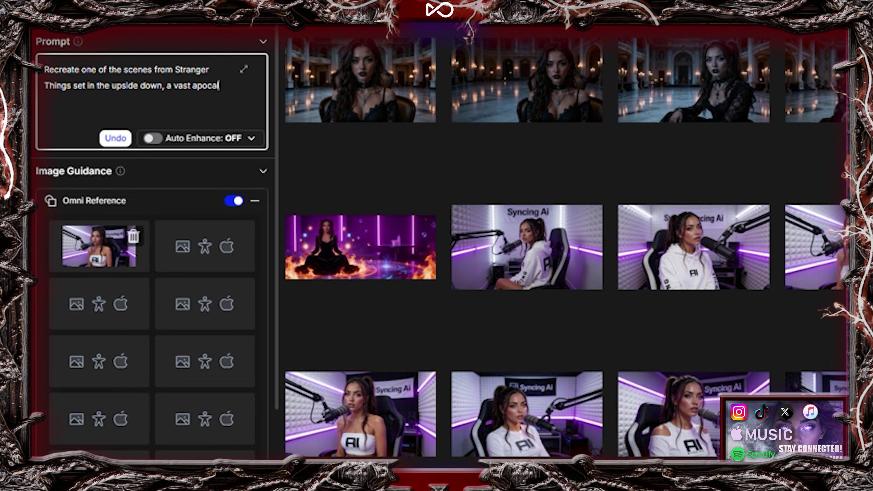
type("yptic envi")
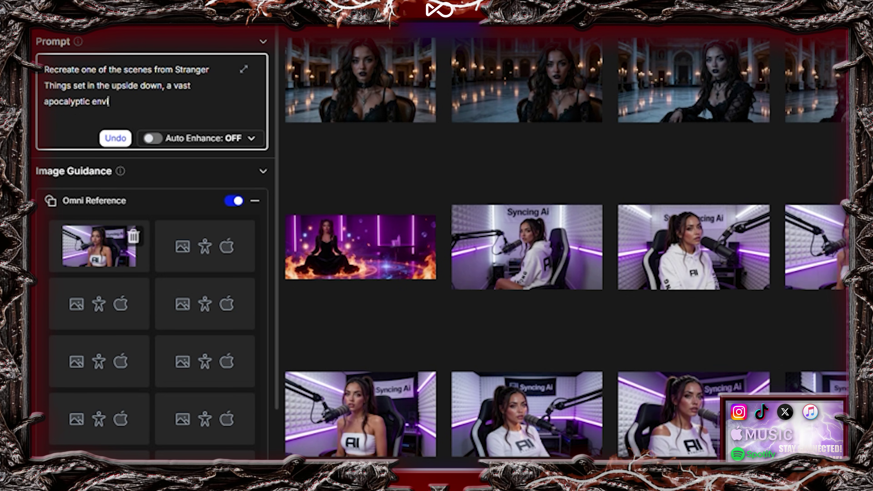
type("ronment character")
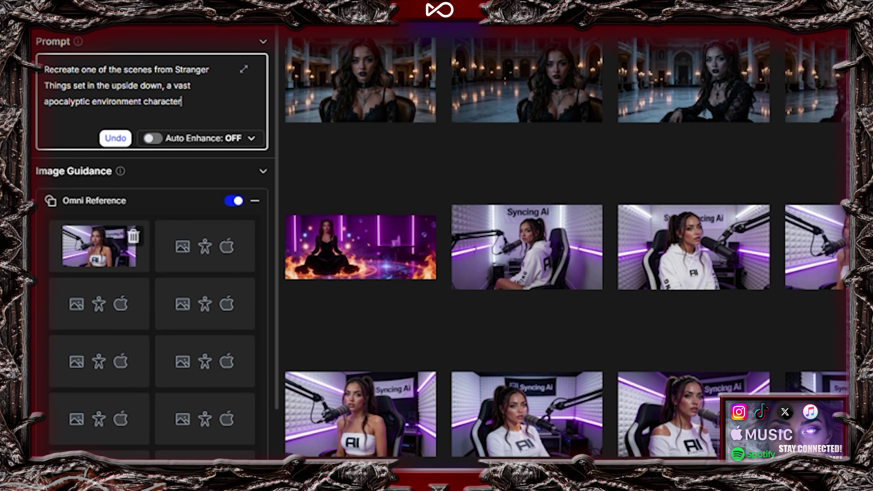
type("ised by a dark red ominous colour palette. The lady in ")
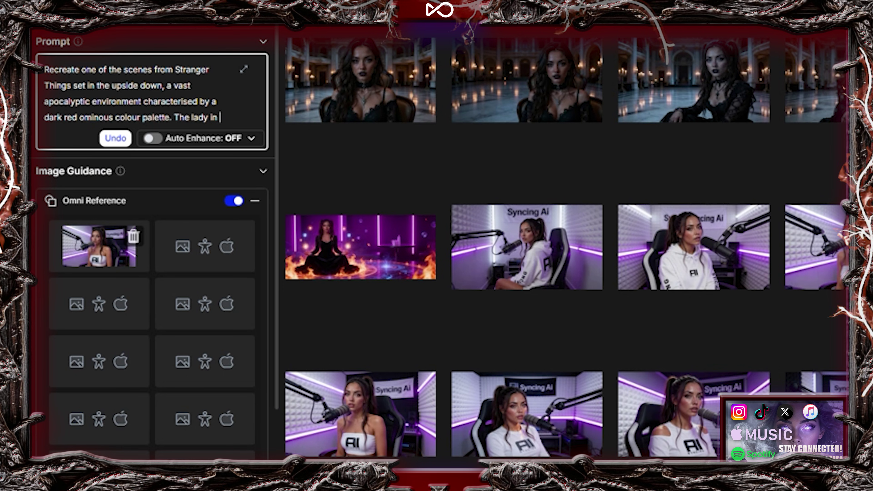
Describe the white-top lady in the prompt: standing, legs parted, hands outstretched towards the camera, stopping flying debris with supernatural powers, face strained but determined.
type("the white top is standing, legs parted,")
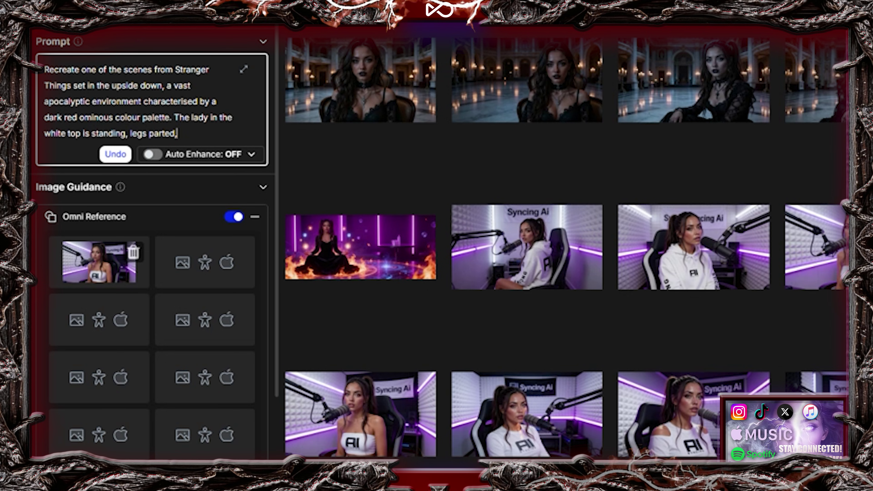
type(" both hands raised, outstretched to")
type("wards the camera, she is u")
type("sing her supernatural powers to stop a large ")
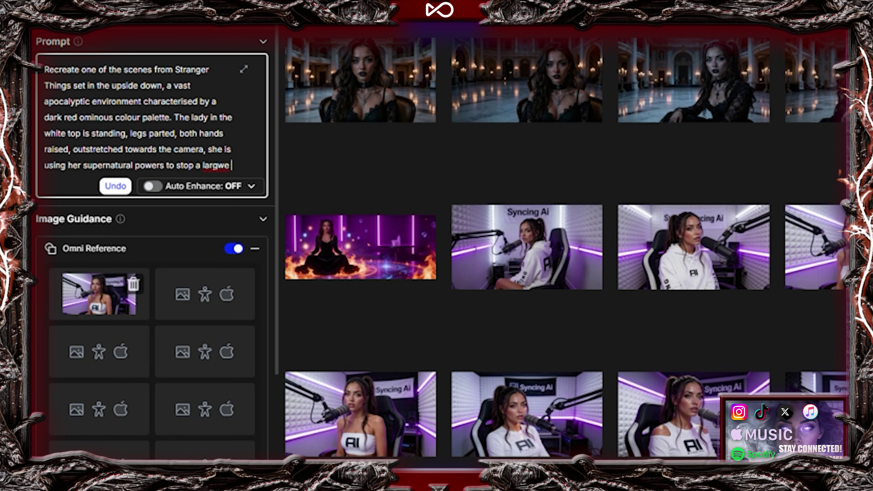
type("volume of debris flying")
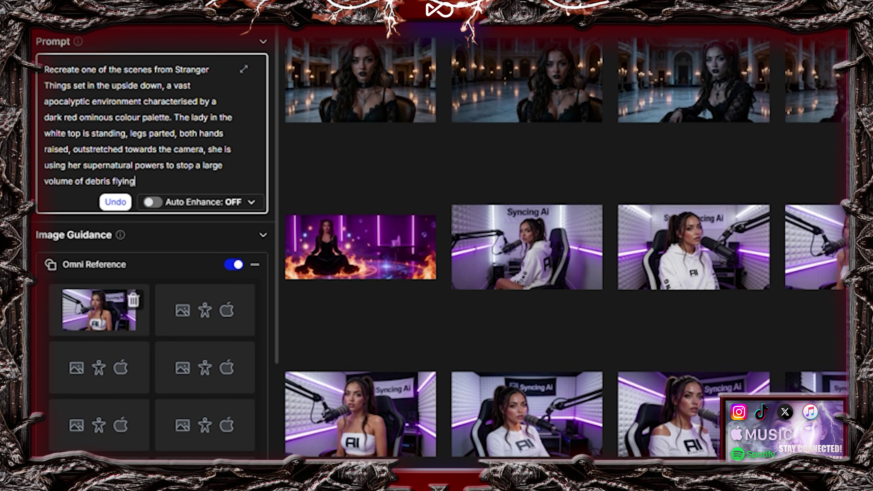
type(" towards her. her face")
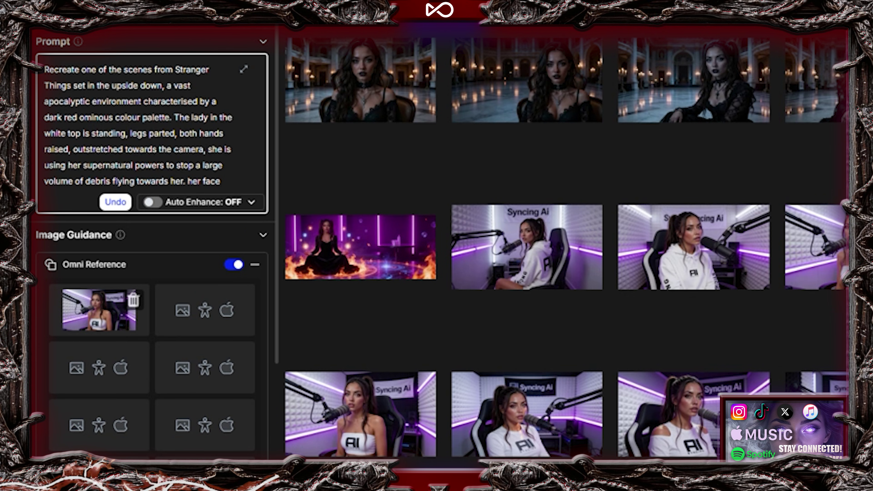
type(" is strained, but has a dete")
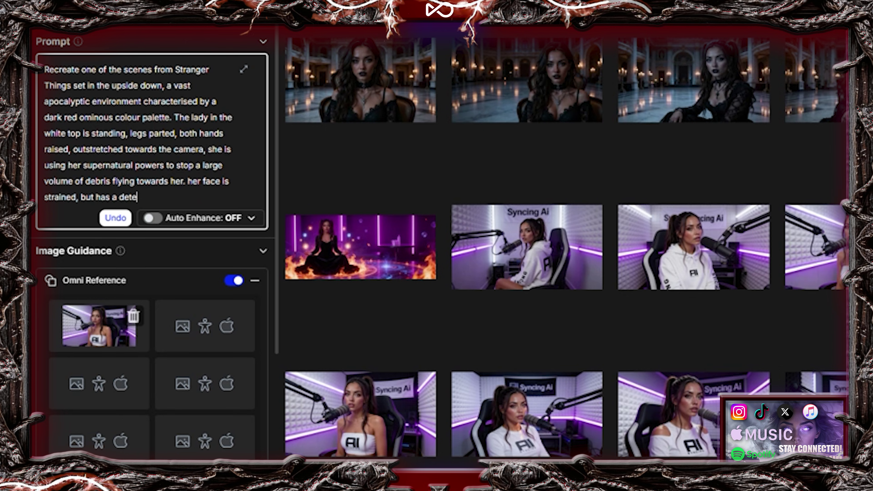
Finish the prompt with vintage 1980s clothing, a photo-real look with cinematic composition, and flashes of the iconic red lightning in the dark stormy sky.
type(". she is wearing ")
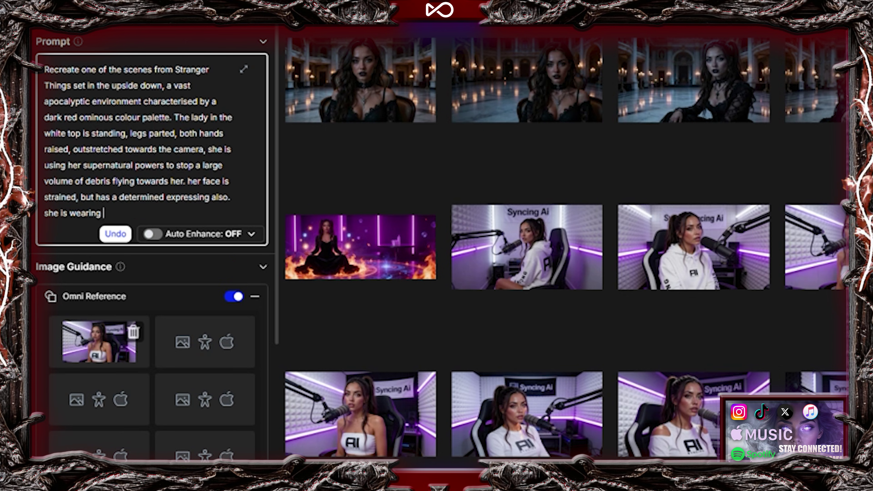
type("vintage clothing from the 19 80s. Make it appear photo r")
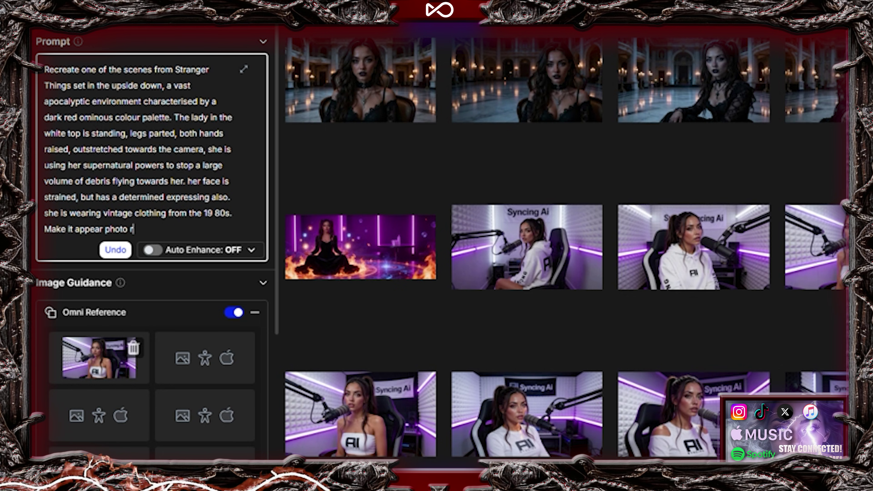
type("eal with cinematic composition.")
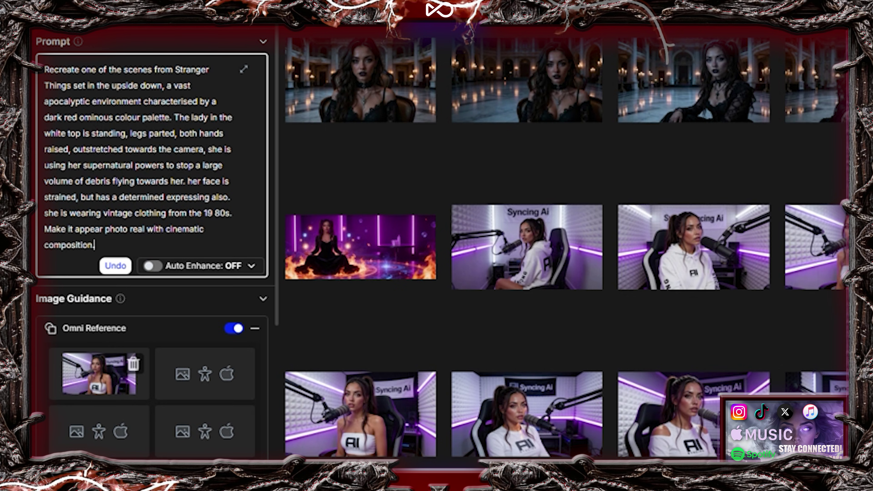
type(" Integrate flashes of")
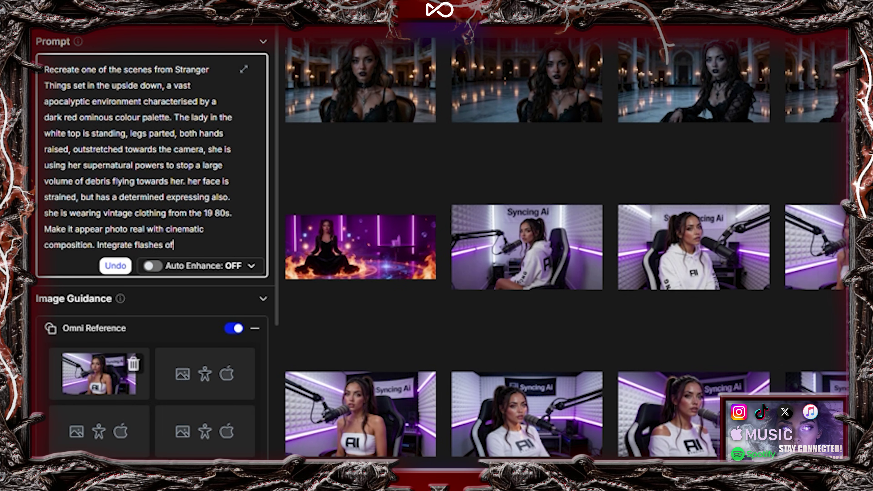
type(" the iconic red lightning in the dark stormy sky")
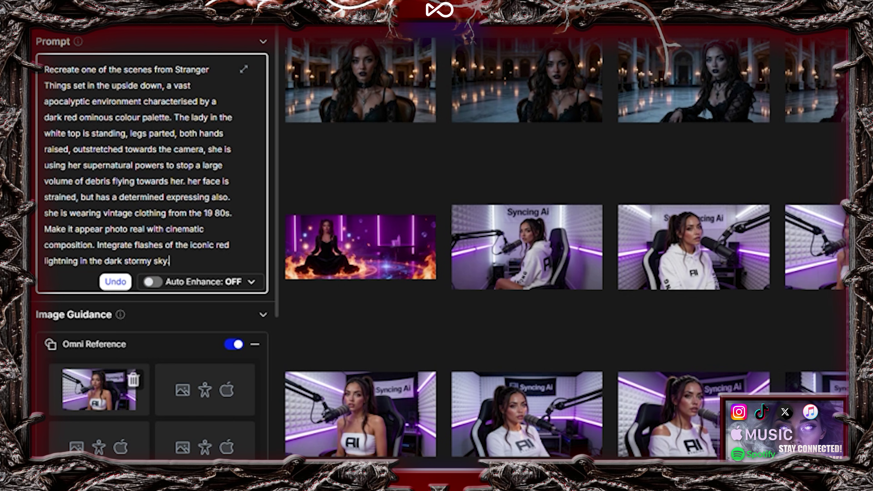
type(".")
Set the output aspect ratio to Widescreen (16:9).
scroll(441, 258, "down", 5)
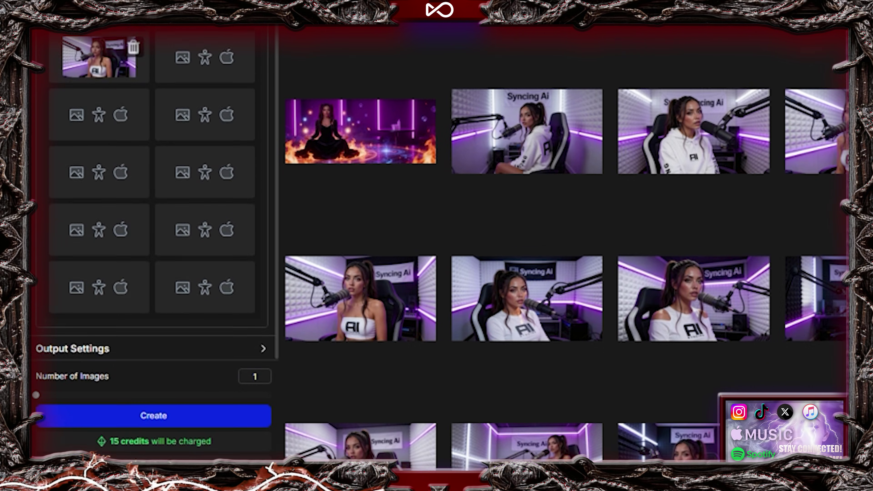
left_click(179, 295)
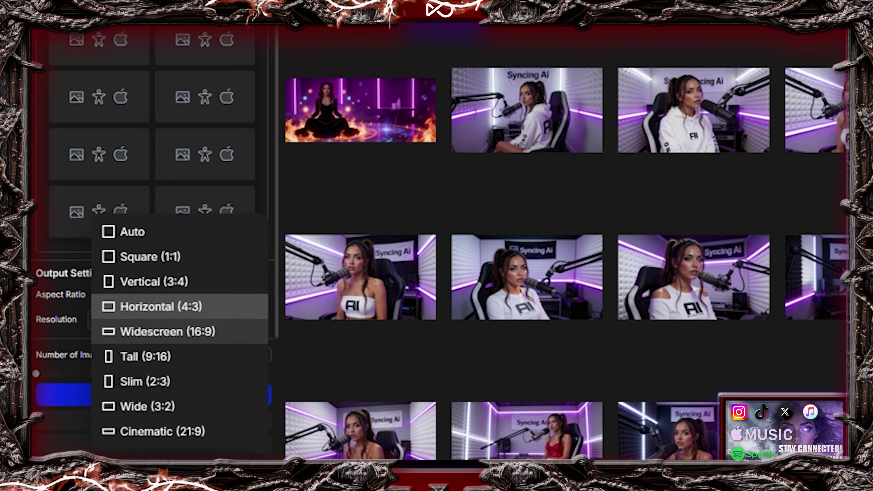
left_click(186, 329)
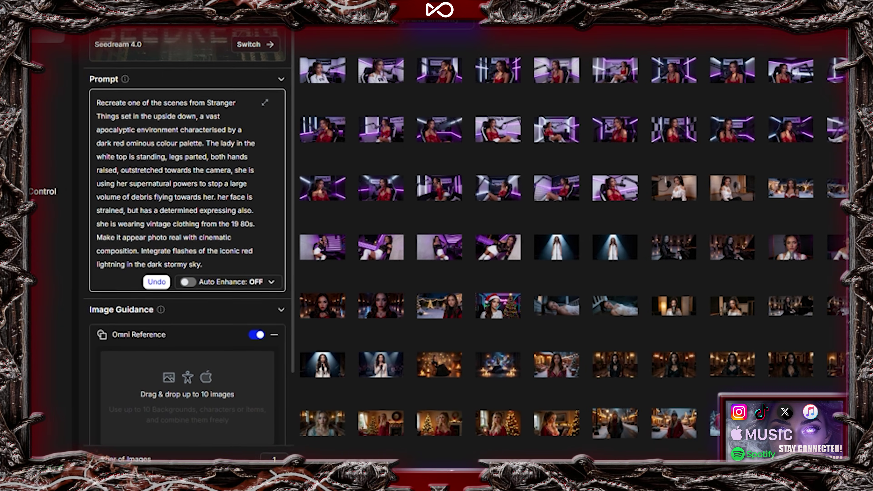
Replace the prompt with a Stranger Things upside-down scene: a vast apocalyptic environment with a destroyed church and a dark red ominous colour palette.
left_click_drag(203, 265, 96, 103)
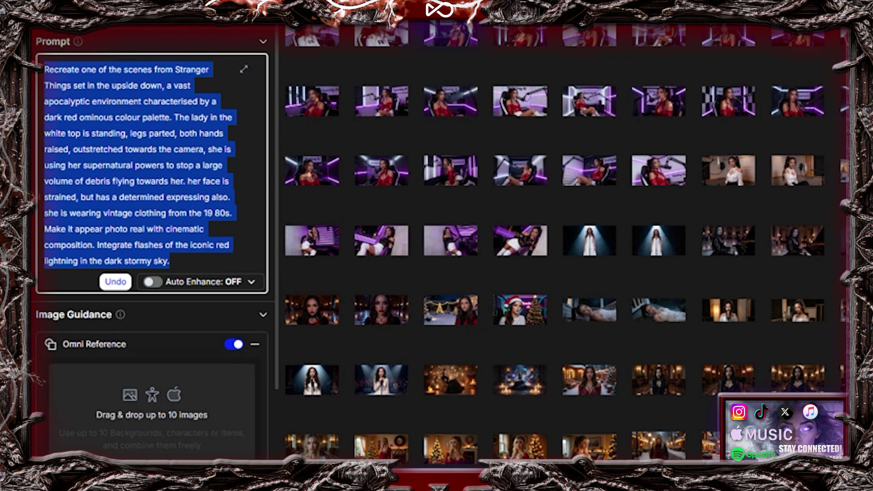
key("BackSpace")
type("Recreate one of the scenes from Stranger Things")
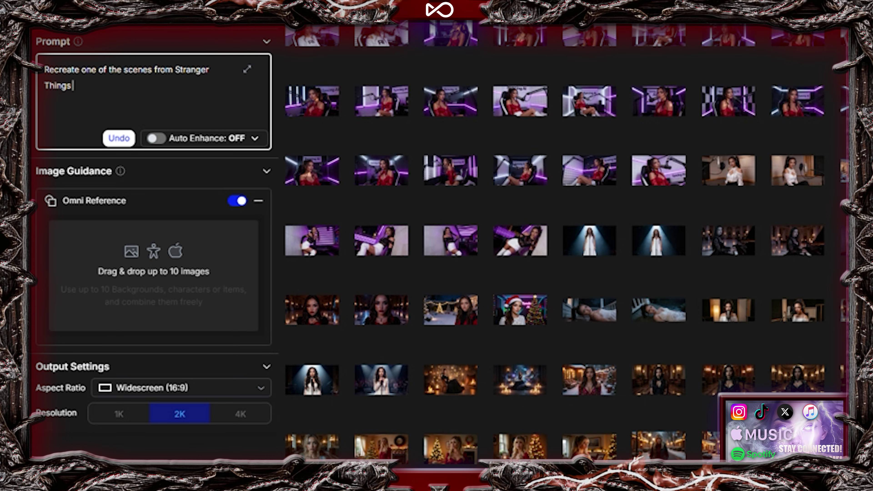
type(" set in the upside down, a vast apocalyp")
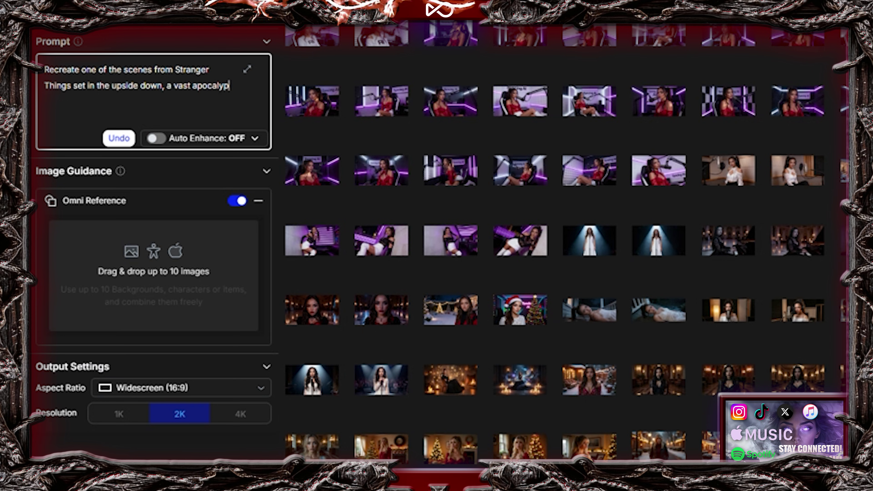
type("tic environment with a destroyed church characterised by a dark red ominous col")
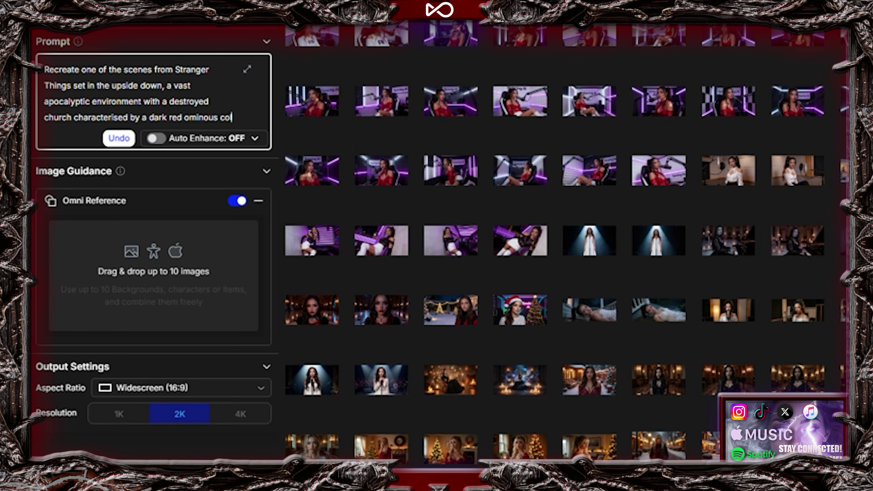
Add to the prompt a demon like figure standing with his legs parted, his face angry but with a determined expression also.
type("our palette. a demon like figure is standing with his legs parted,")
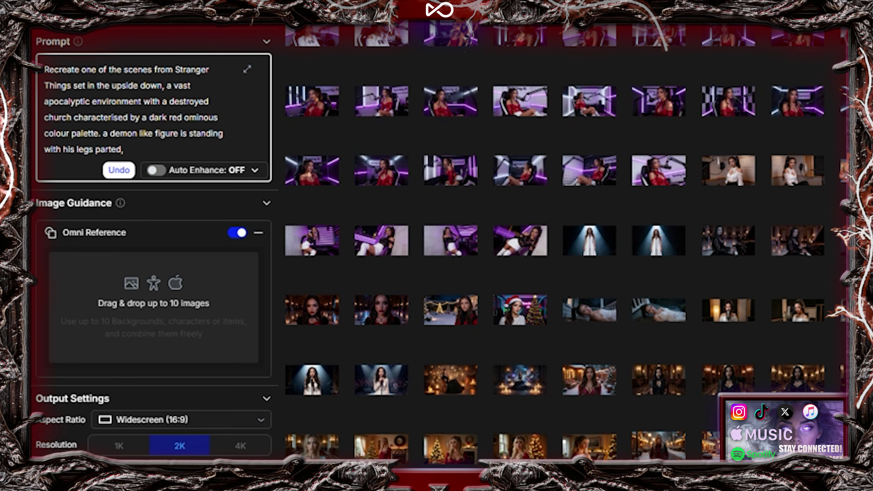
type(" his face is angry, but he")
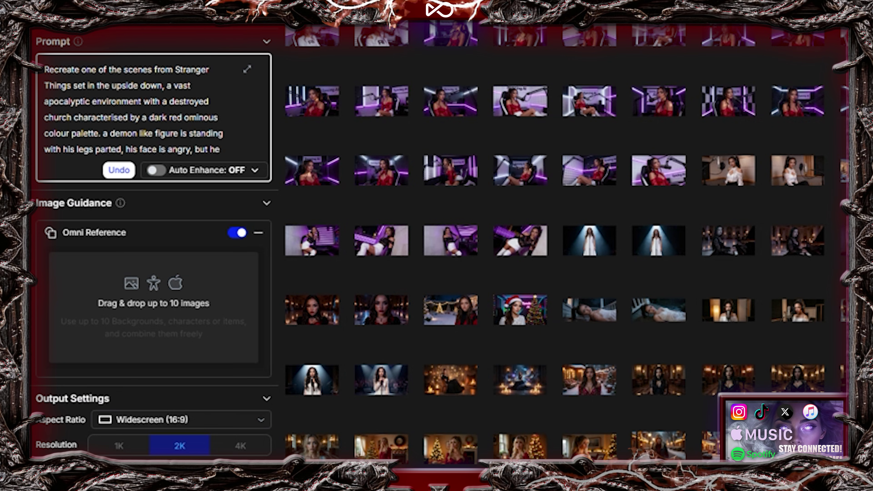
type(" has a determined expression also")
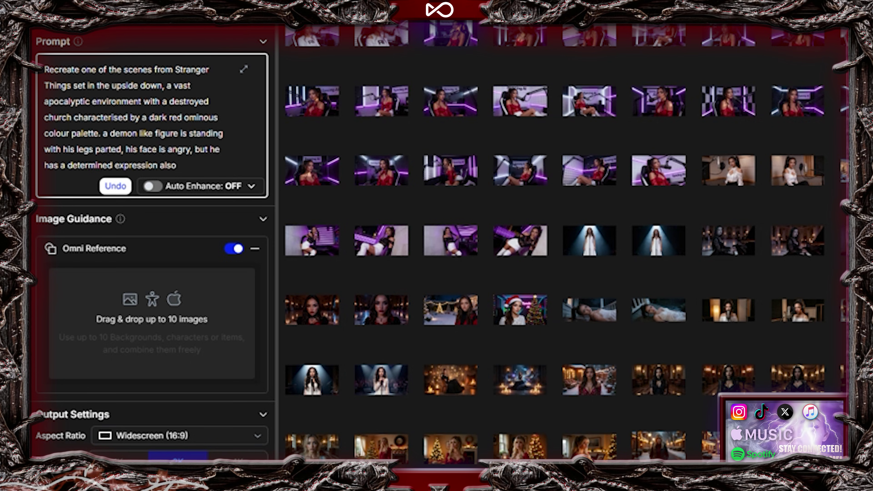
End the demon prompt with a photo-real look, a cinematic composition, and flashes of the iconic red lightning in the dark stormy sky.
type(". Make it appear photo real with a")
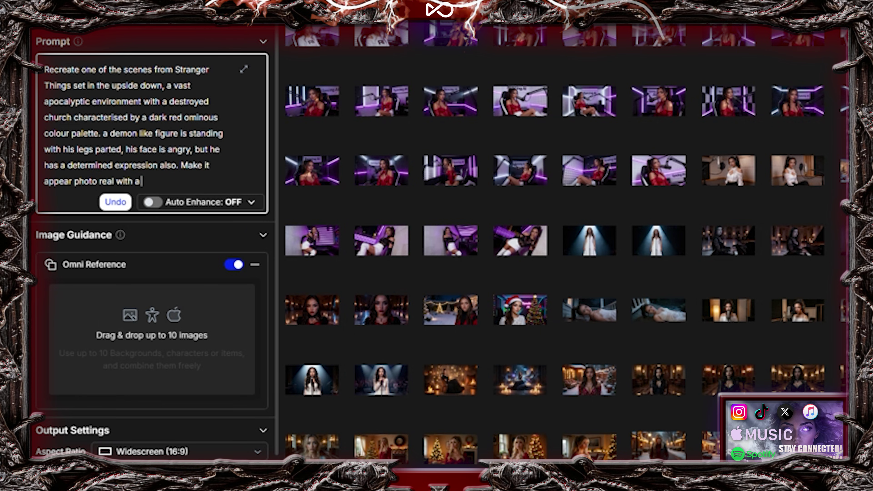
type(".")
key("Return")
type("Intergrate flashes of the iconic red lightning in the dark stormy")
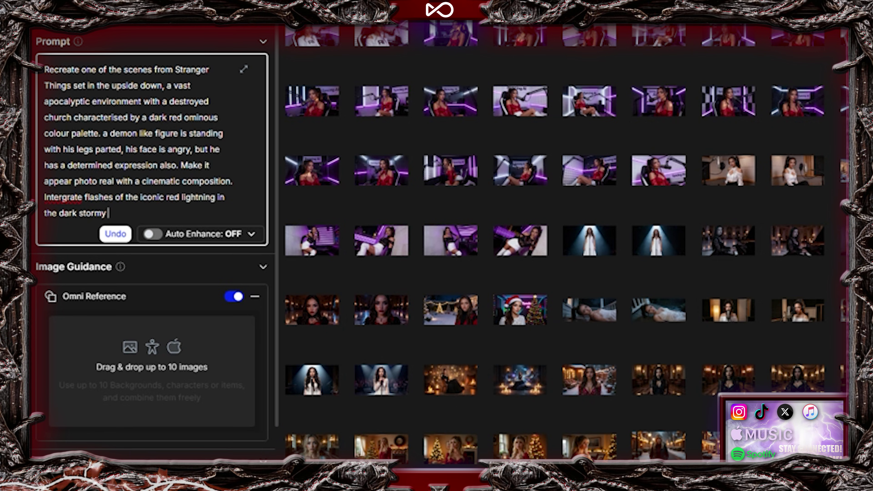
scroll(151, 241, "down", 2)
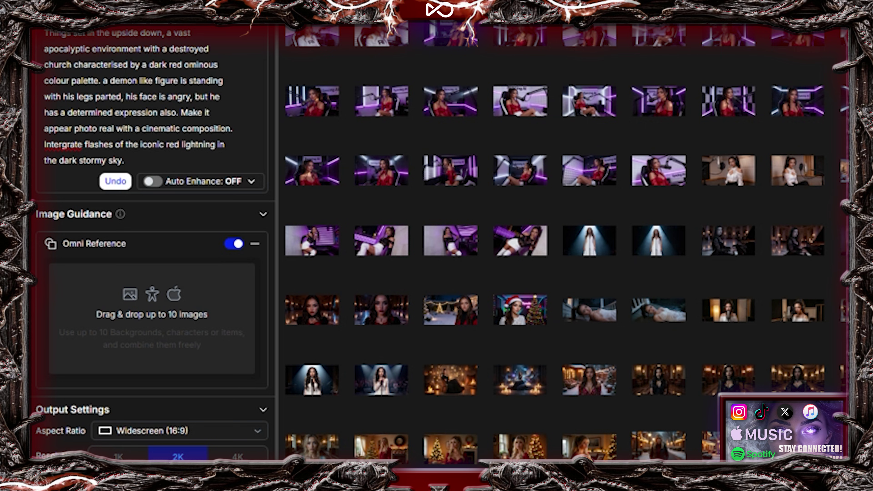
scroll(151, 240, "down", 4)
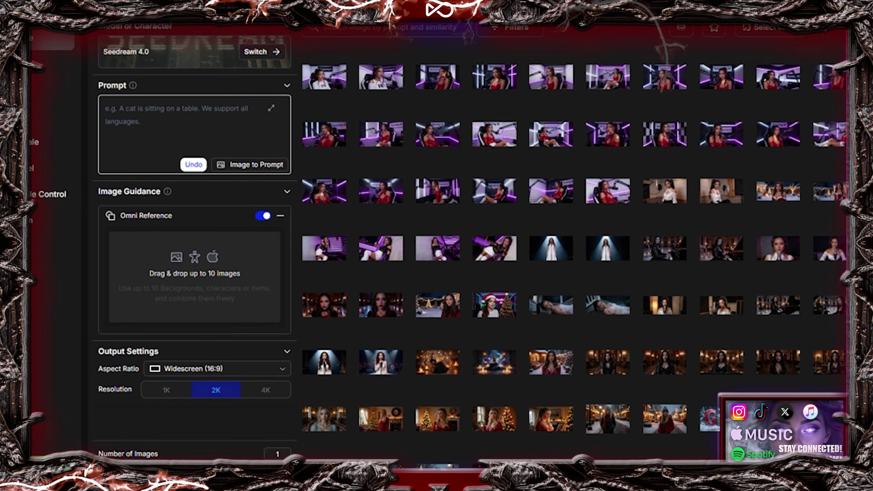
Write a prompt recreating a Stranger Things scene in the upside down: a vast apocalyptic environment, a destroyed building and a dark red, ominous colour palette.
type("Recreate one of the scenes from stranger things")
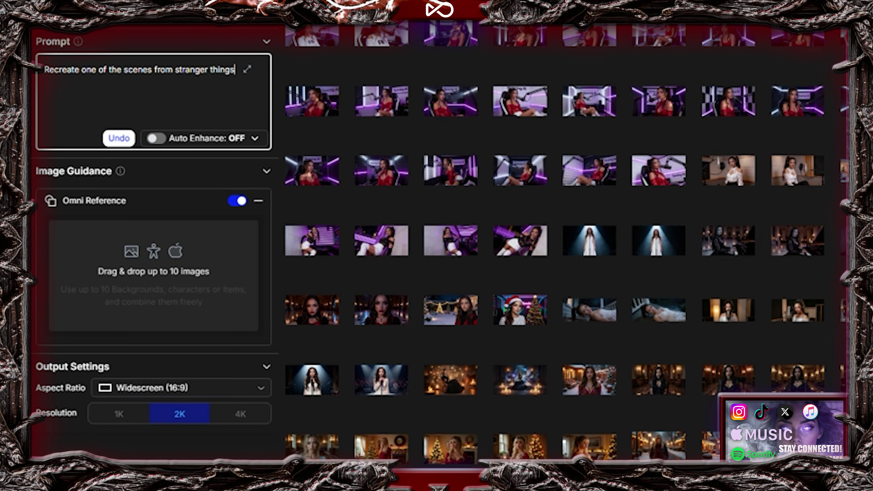
type(" set in the upside down, a vast apocalyptic environment ")
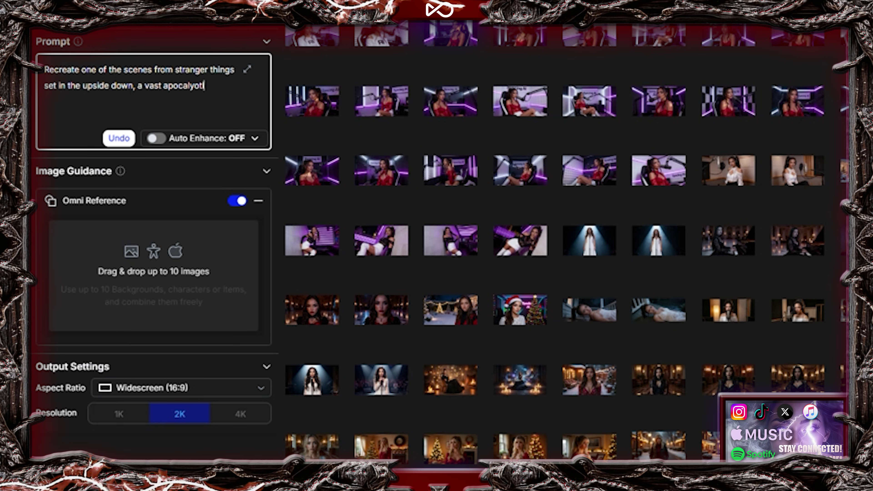
type("with a destroyed building")
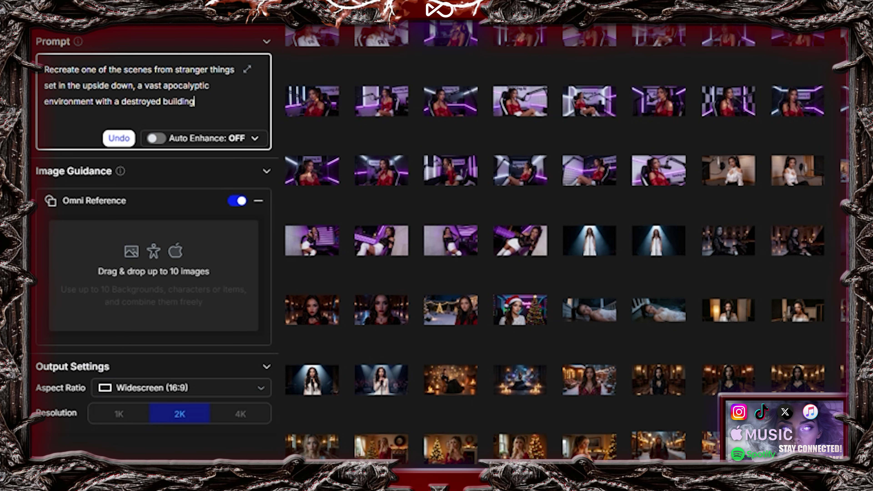
type(", characterised by a dark")
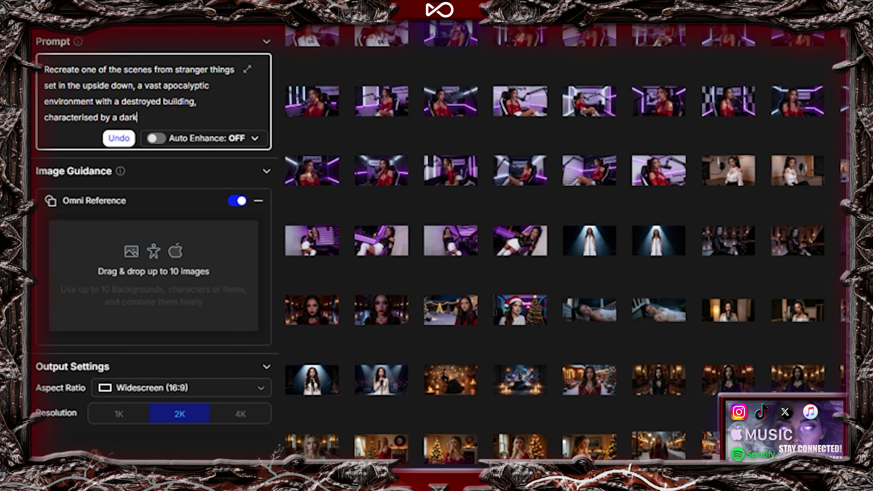
type(" red, ominous colour palette")
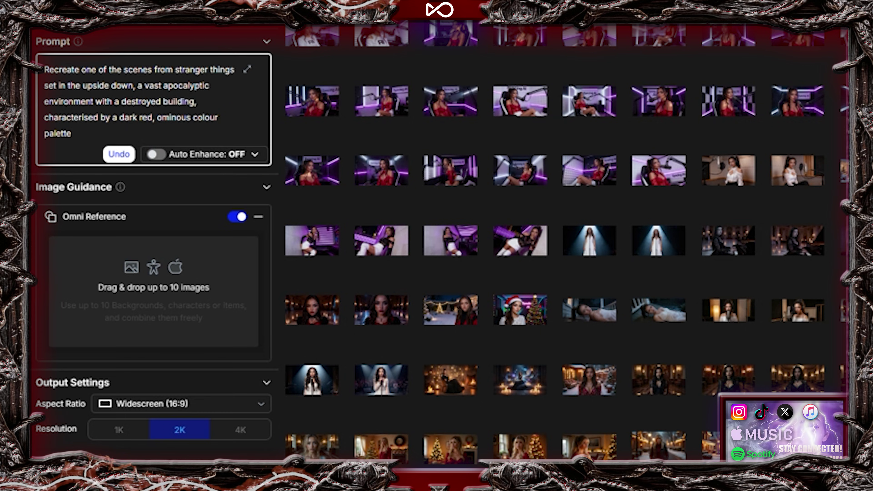
Add to the prompt a teenage female with long dark hair, an adult male with a bob-style mullet and a teenage male with frizzy hair, standing together.
key("BackSpace")
key("BackSpace")
type("dark hair")
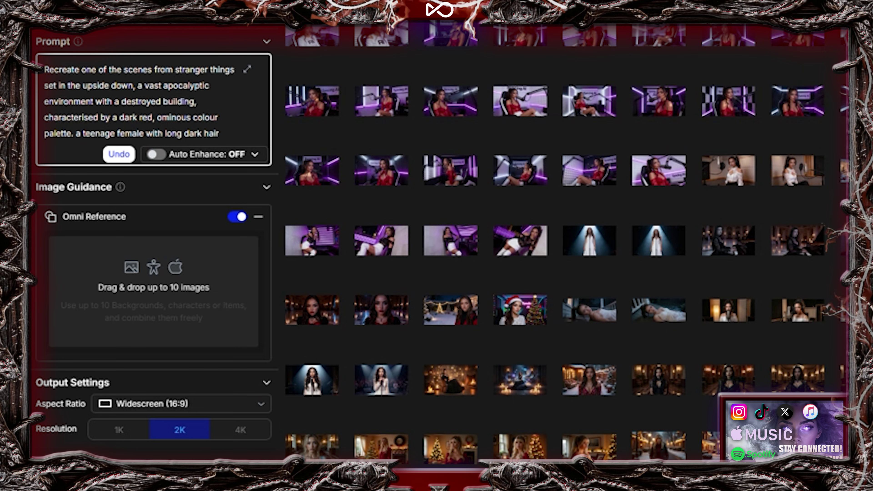
type(", an adult male with a bob-s")
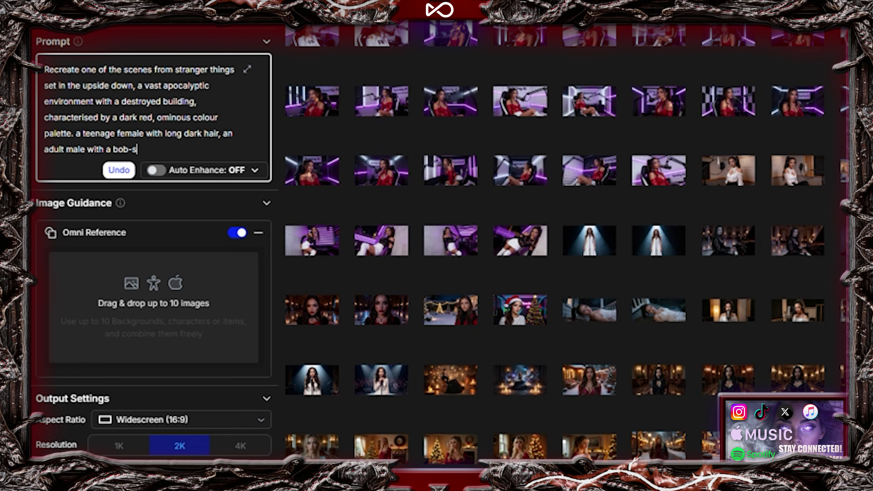
type("tyle mullet and a teenage")
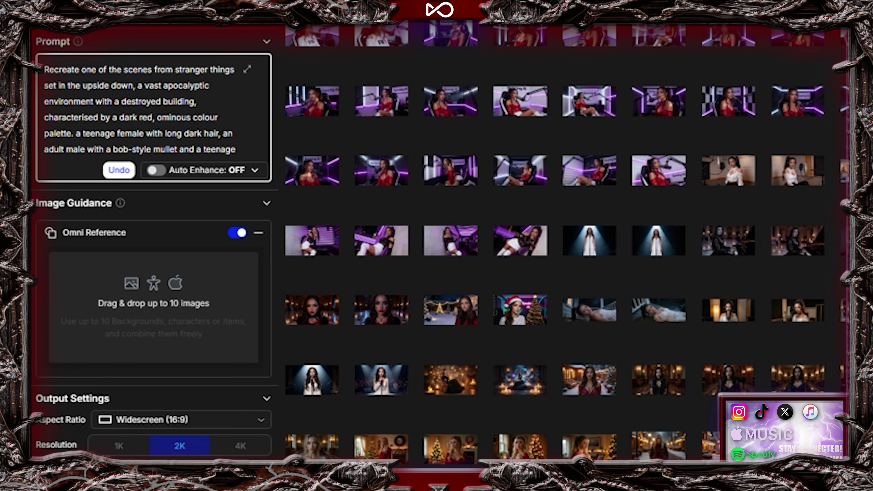
type(" male with frizzy hair a")
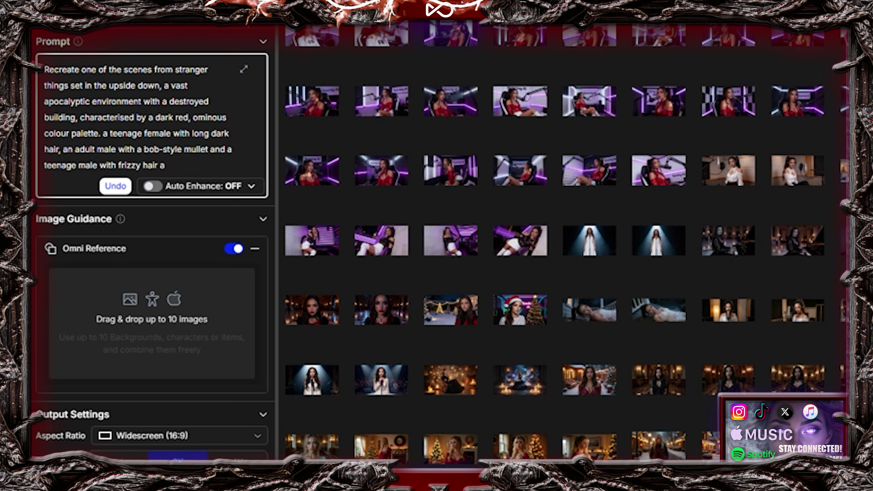
type("re standing together. they are ")
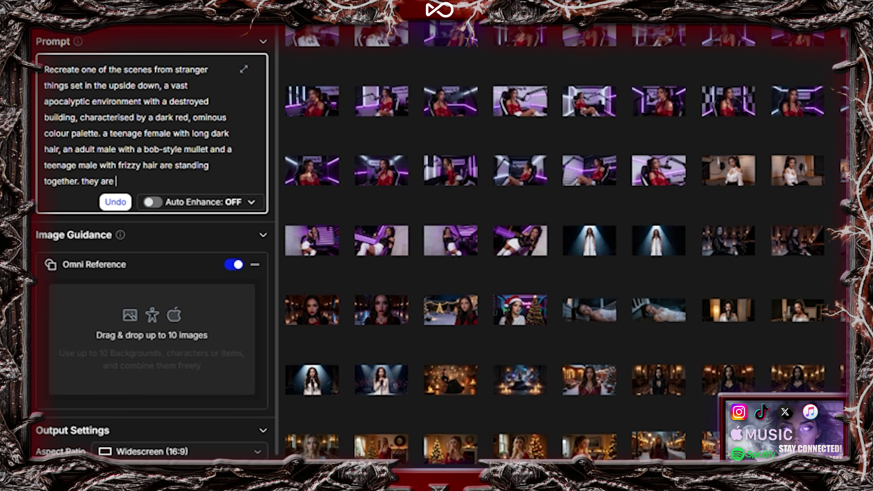
Extend the prompt with vintage 1980s clothing, a photoreal cinematic composition and flashes of the iconic red lightning in the dark, stormy sky.
type("all wearing vintage clothing from the 1980s. Make it appea")
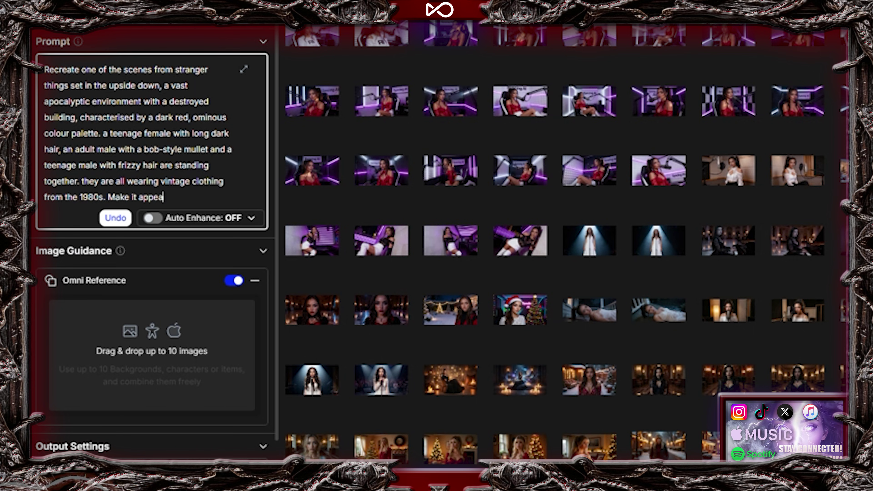
type("r photoreal with a cinematic composition,")
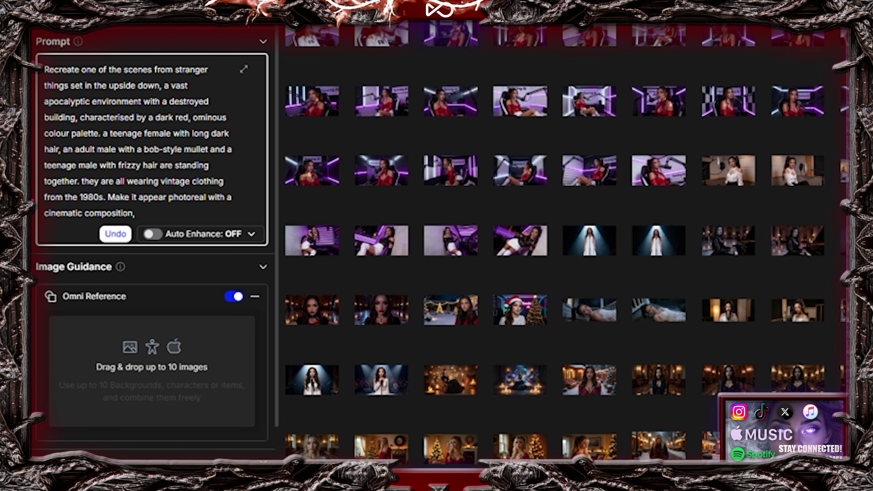
key("BackSpace")
key("BackSpace")
type("d integrate")
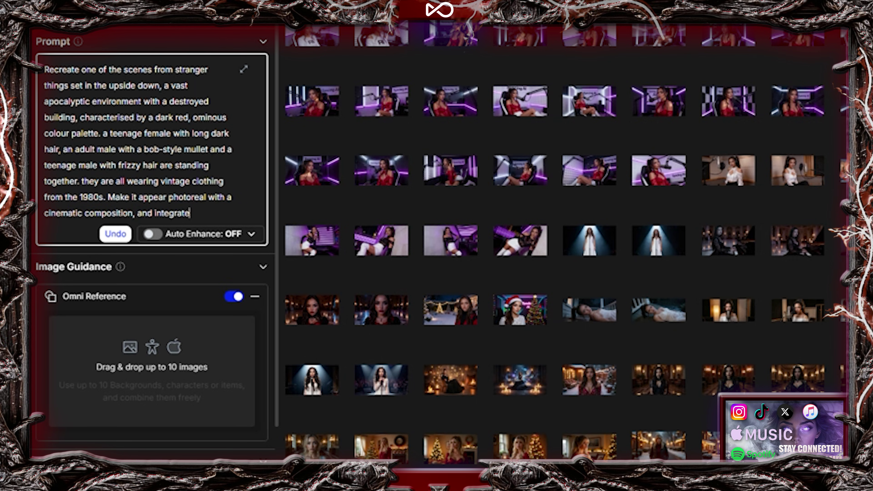
type(" flashes of the iconic red")
type(" lightning in the dark, stormy ")
type("sky. ")
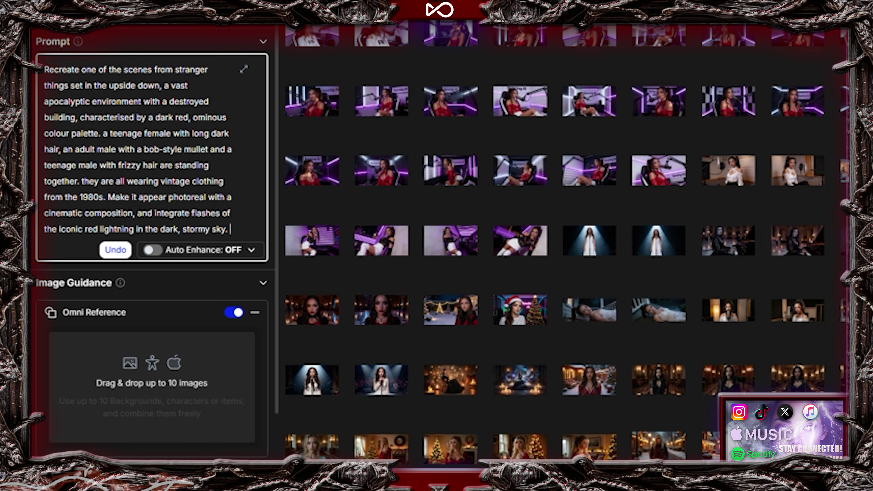
Add to the prompt the girl kneeling with the two males around her, the adult male's hand on her shoulder, asking if she is okay.
type("Have the girl kneeling on the floor,")
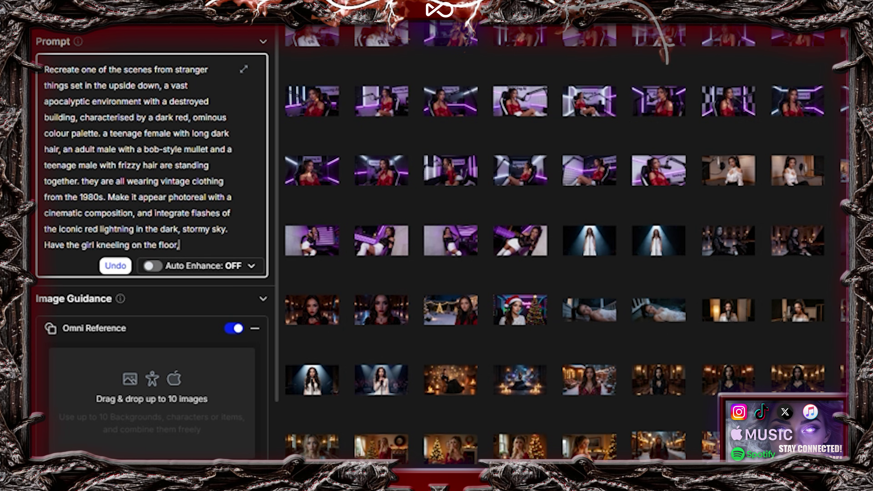
type(" with the two males around her, the adult males hand on her shoulder, asking")
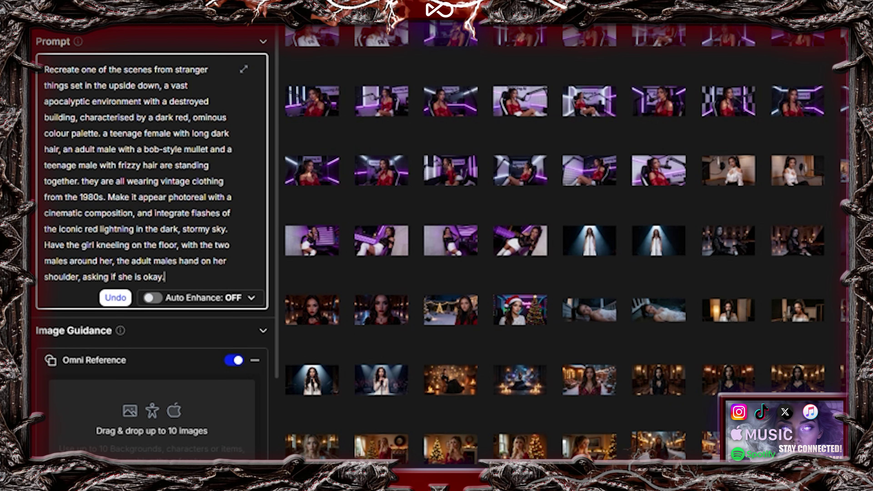
type(" if she is okay. The camera is position")
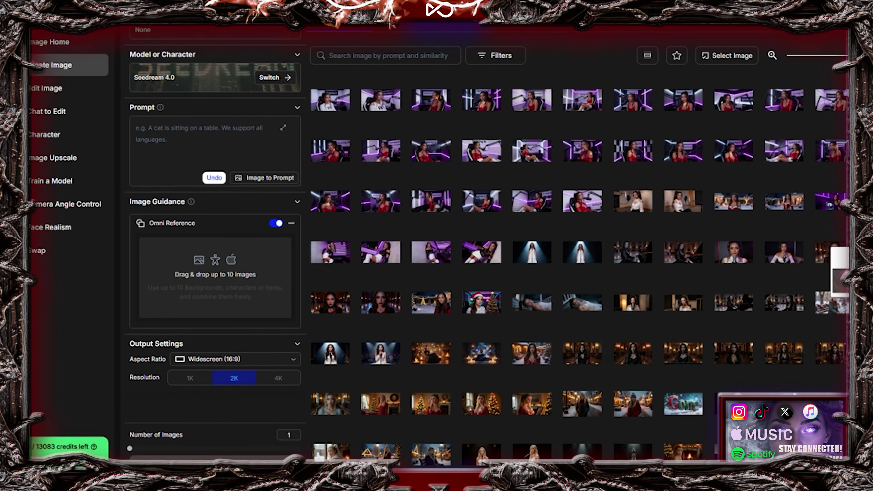
Use the woman's image as an Omni Reference and prompt only a pose change to a confident stance with her hands at her side.
left_click_drag(482, 390, 168, 272)
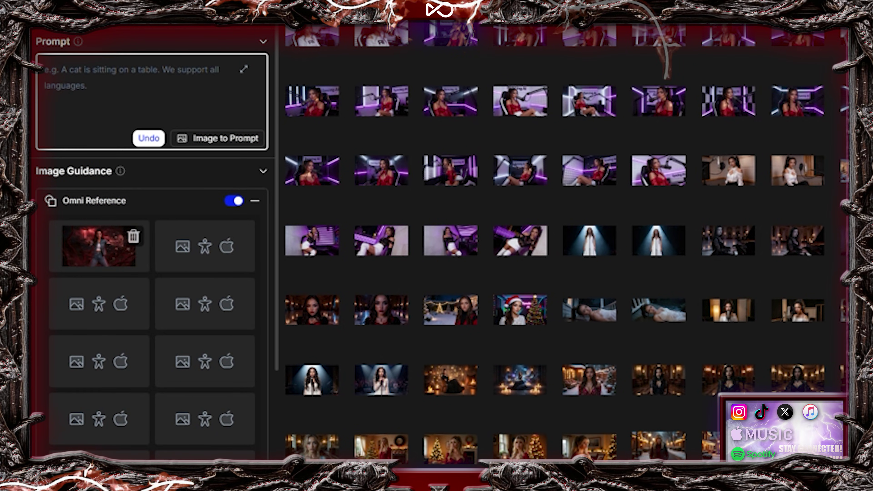
type("ly with her hands by her side. Do not change")
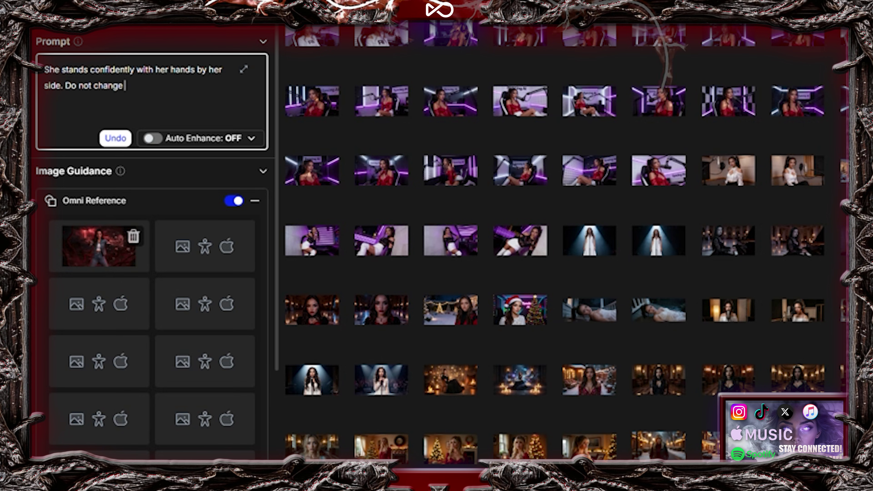
type(" anything from the reference image. only adjust her pose to a confident stance with her hands at her side.")
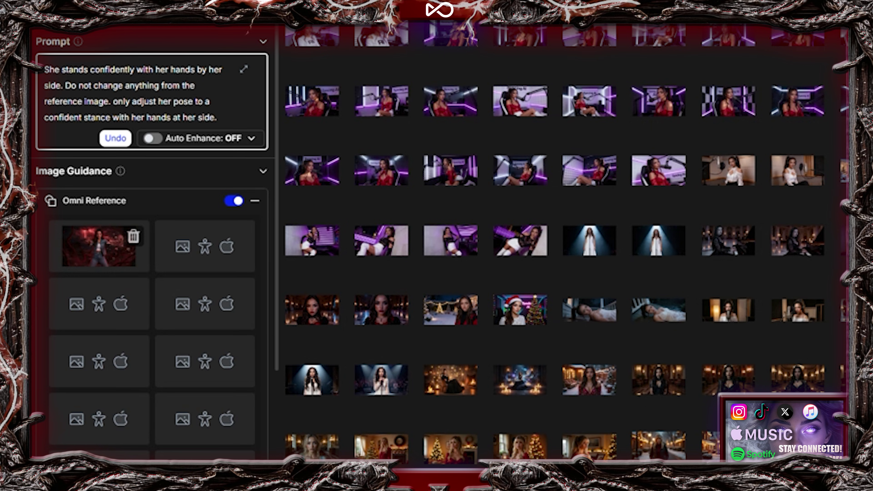
Use the Widescreen (16:9) aspect ratio for the output of the reposed woman image.
scroll(437, 241, "down", 3)
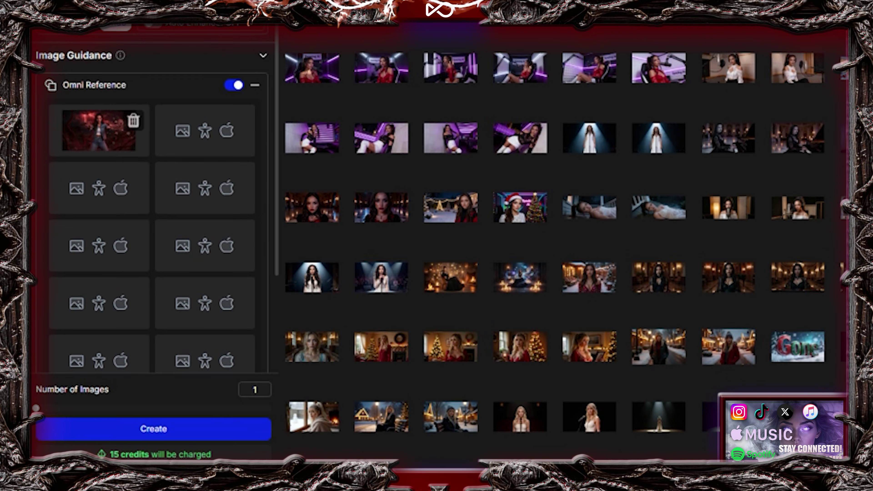
scroll(436, 241, "down", 1)
key("space")
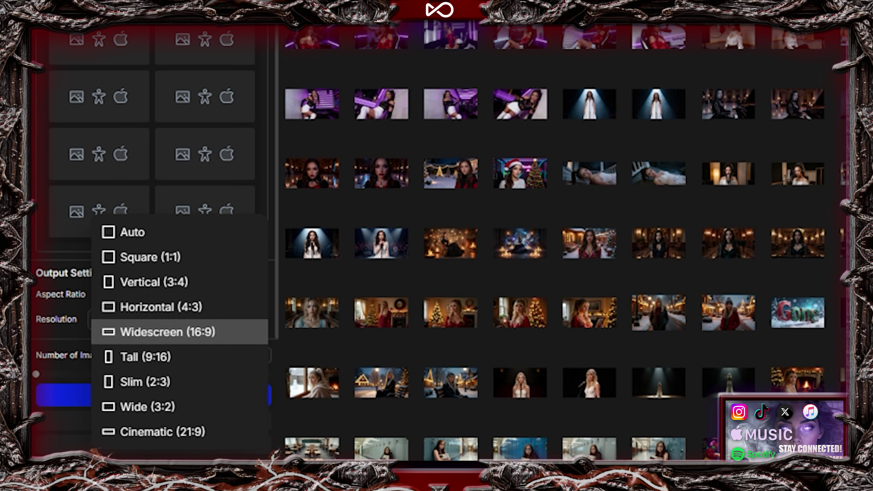
key("Escape")
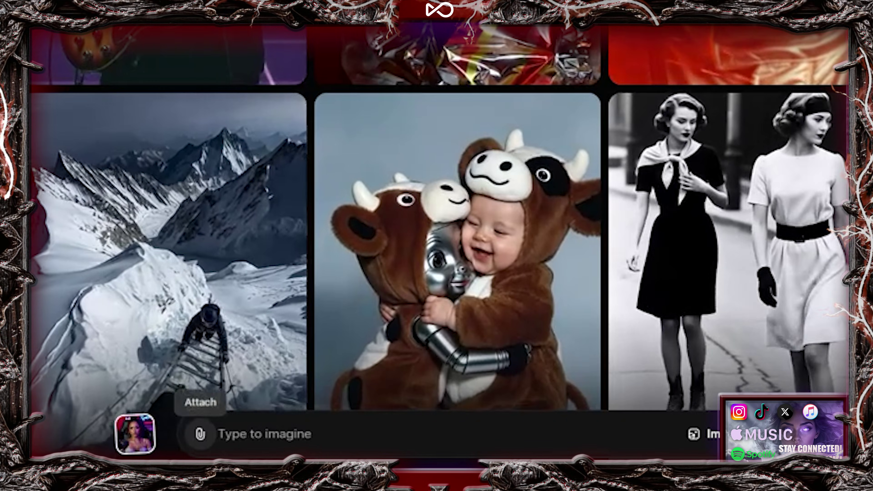
In Grok Imagine, attach the woman's image and prompt a video where the camera slowly zooms in as she prepares for battle, having seen the final boss.
left_click(200, 434)
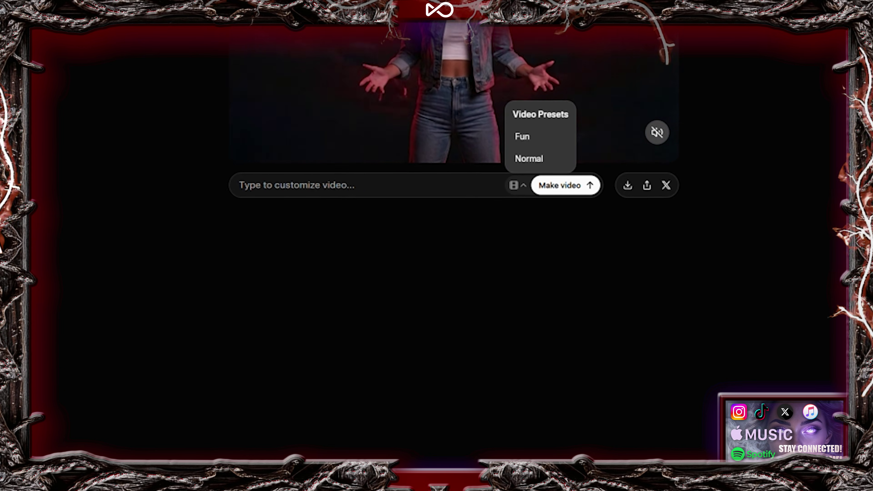
key("Escape")
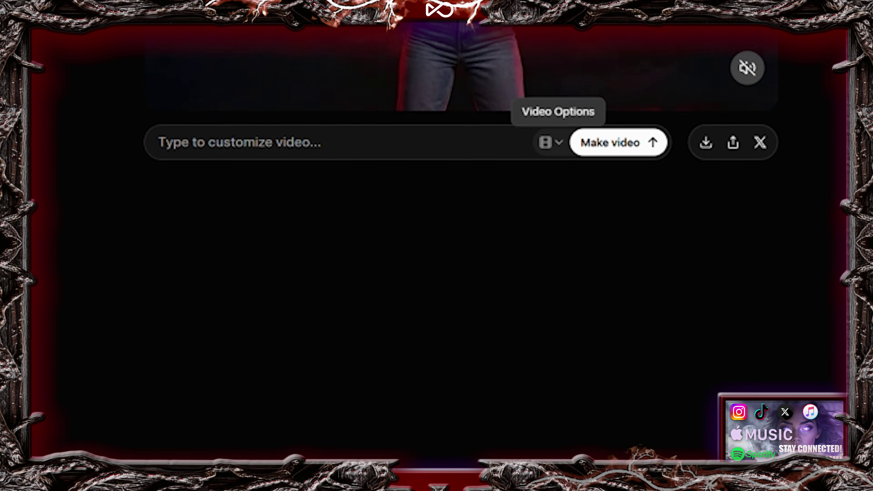
type("as the camera slowly zooms in, she pr")
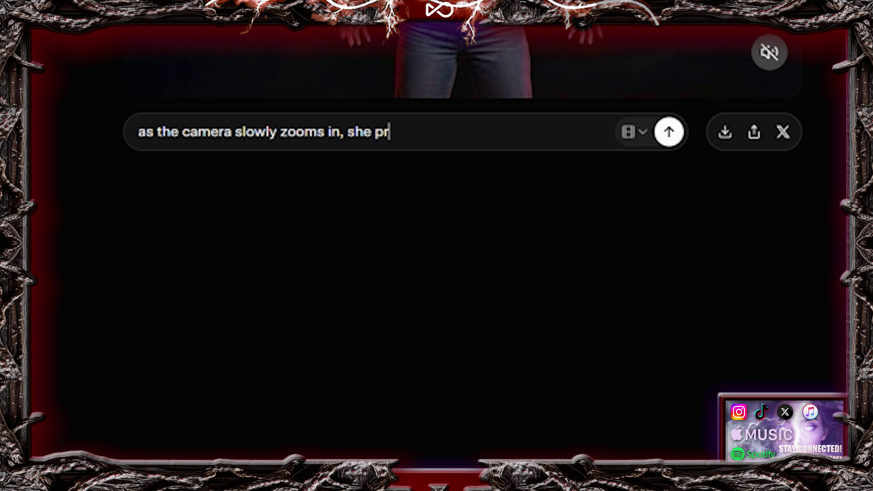
key("BackSpace")
key("BackSpace")
type("e. She has seen the final boss and shifts from ner")
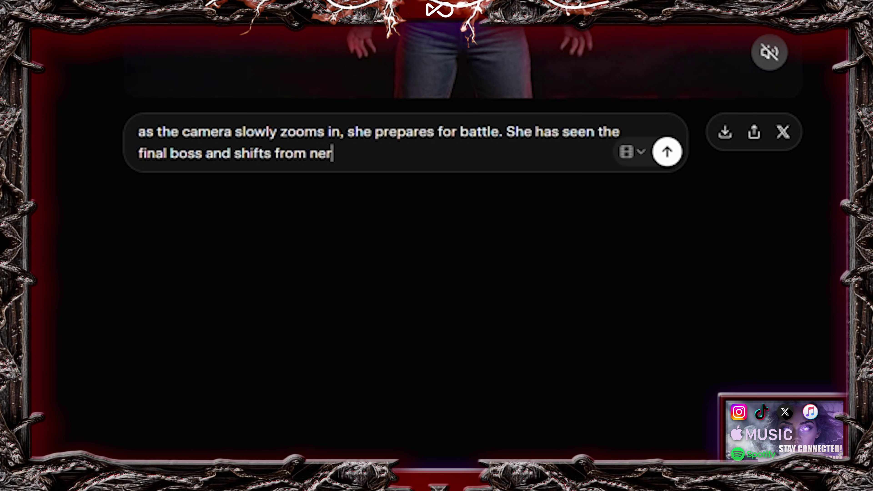
type("fident")
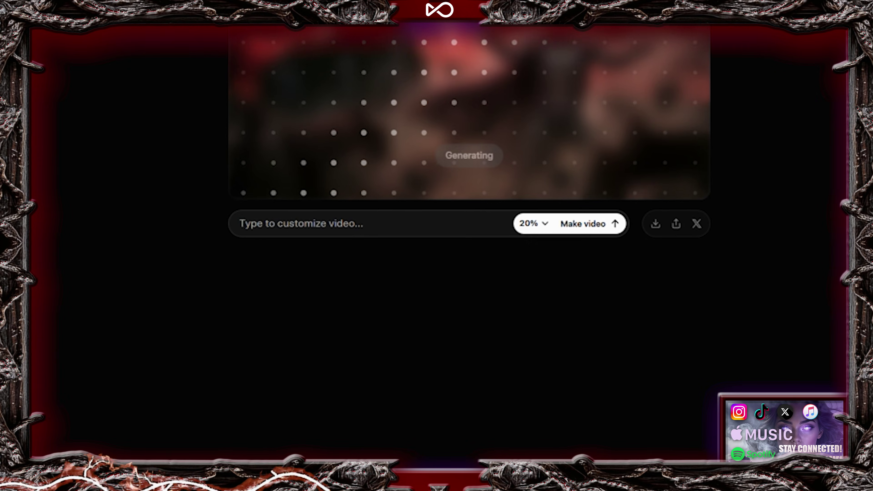
Prompt the demon video: he walks confidently as the lightning crashes in the background while the camera slowly zooms in on him, cinematic.
type("he walks conf")
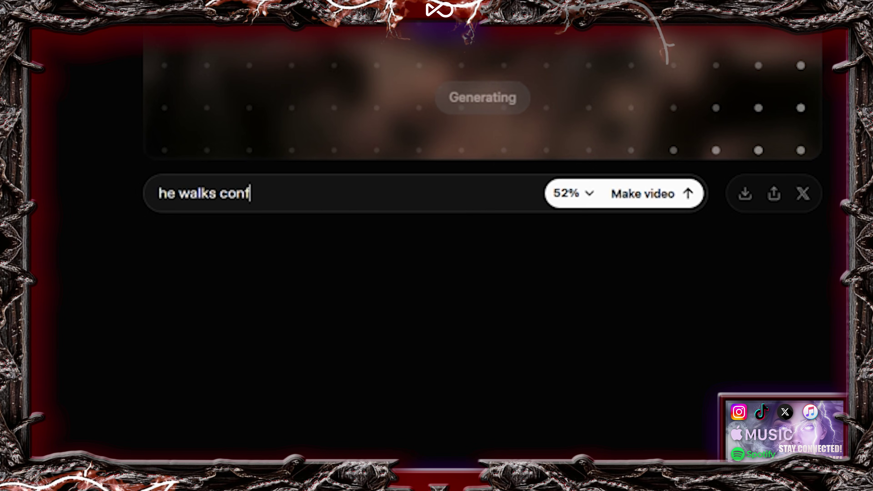
type("idently as the lightning crashes in the background")
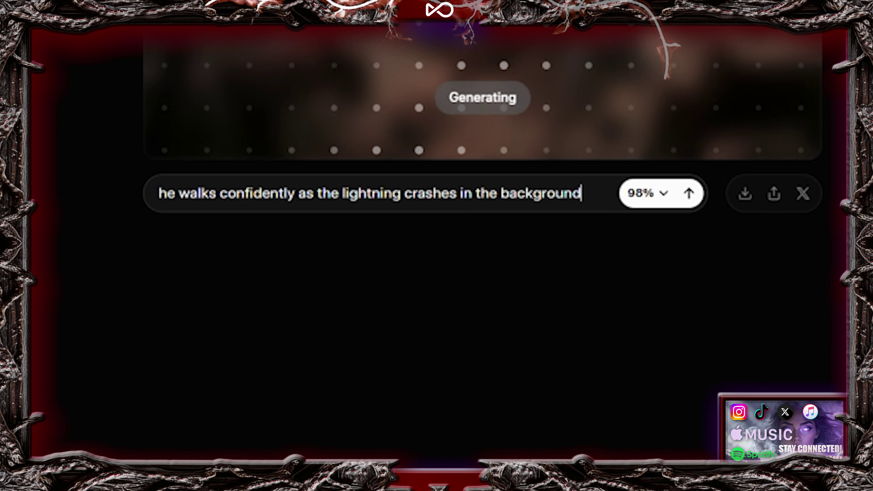
type(". the camera slowly zooms in on him in a ")
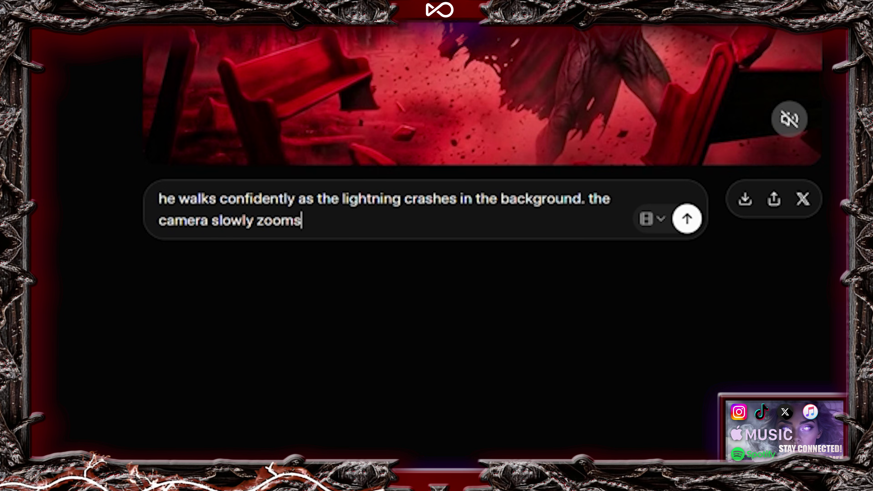
type("cinematic")
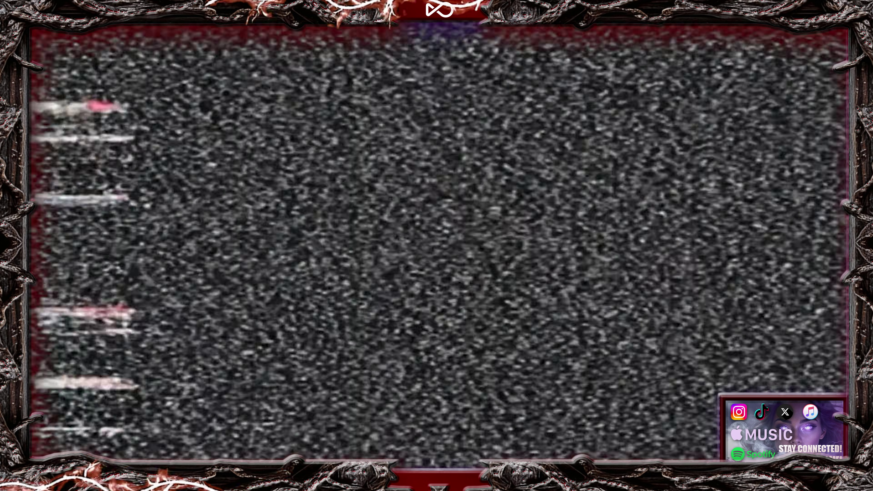
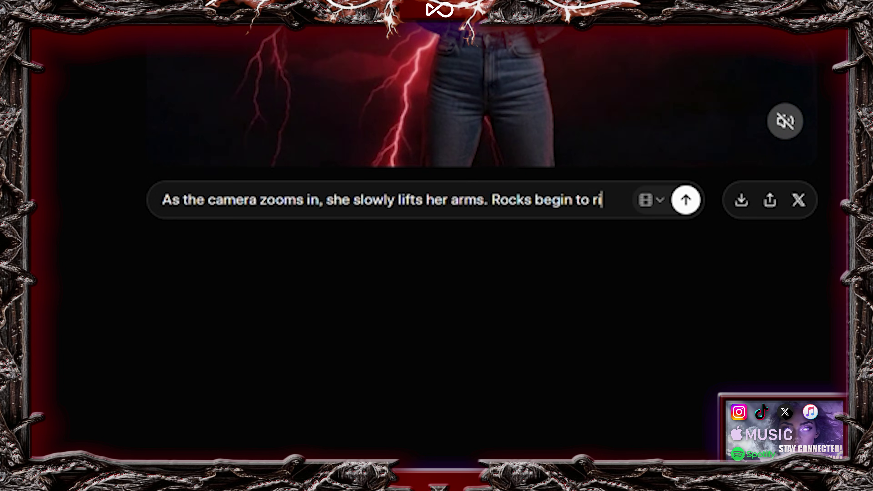
Generate the woman's video with her slowly lifting her arms and rocks beginning to rise from the ground as her powers start to reveal themselves.
type("se from the ground as her powers start to reveal themselves.")
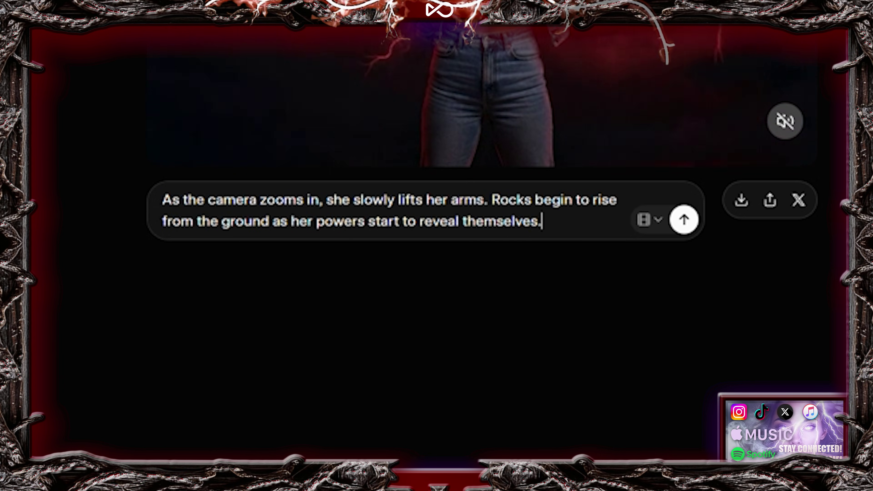
key("Return")
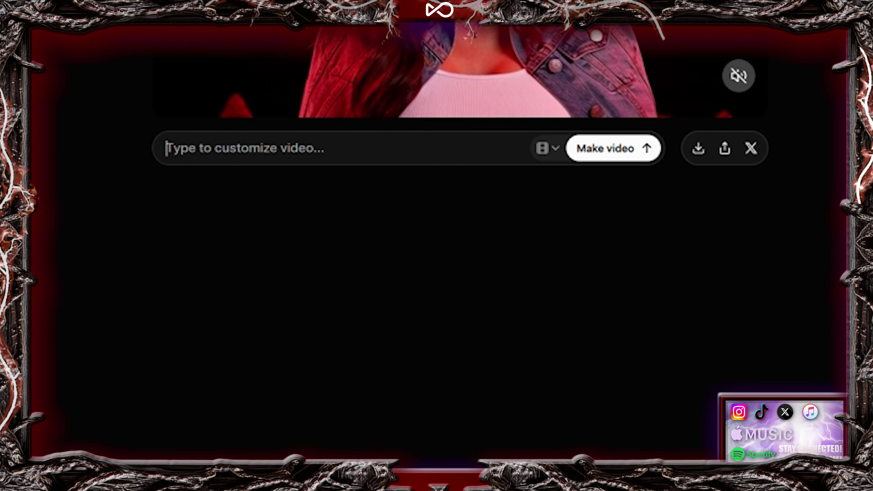
Generate the woman's video: she screams as telekinetic powers extend from her hands, rubble and rocks float around her, wind sweeps her hair, raw power.
type("She screams as telek")
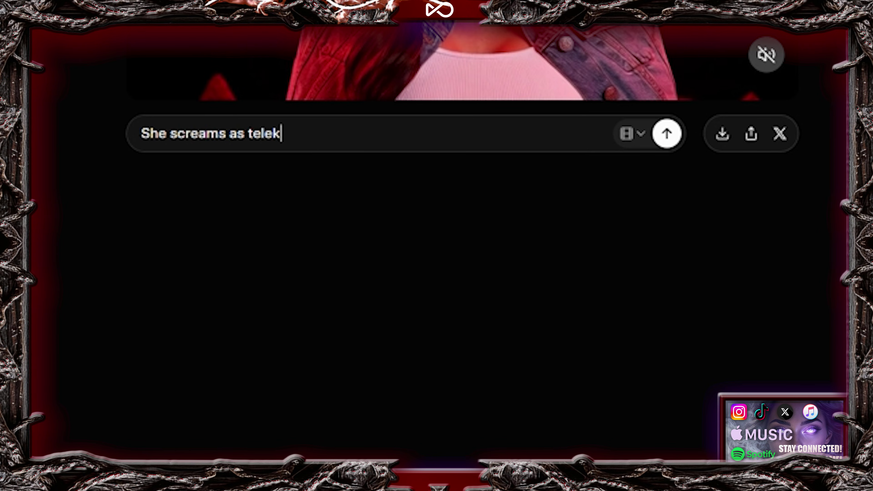
type("inetic powers extend from her hands. Rubble and rocks float all ar")
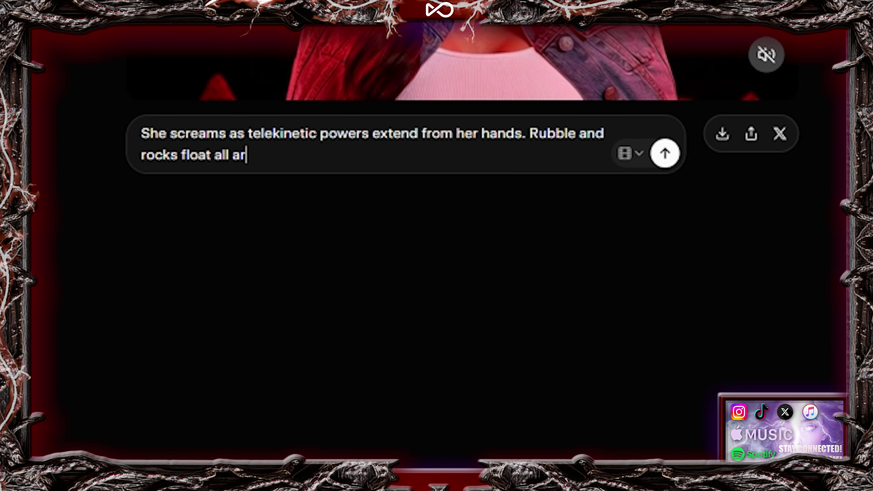
type("ound her as the wind sweeps through her")
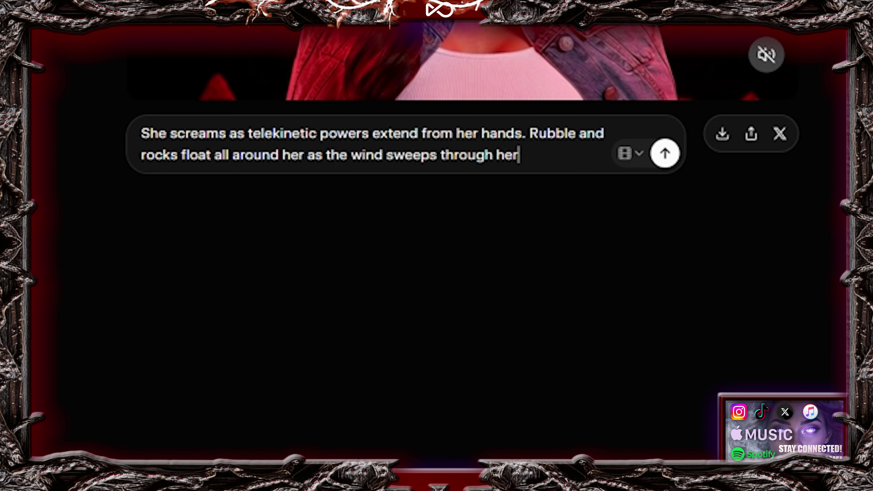
type(" fighting with raw pow")
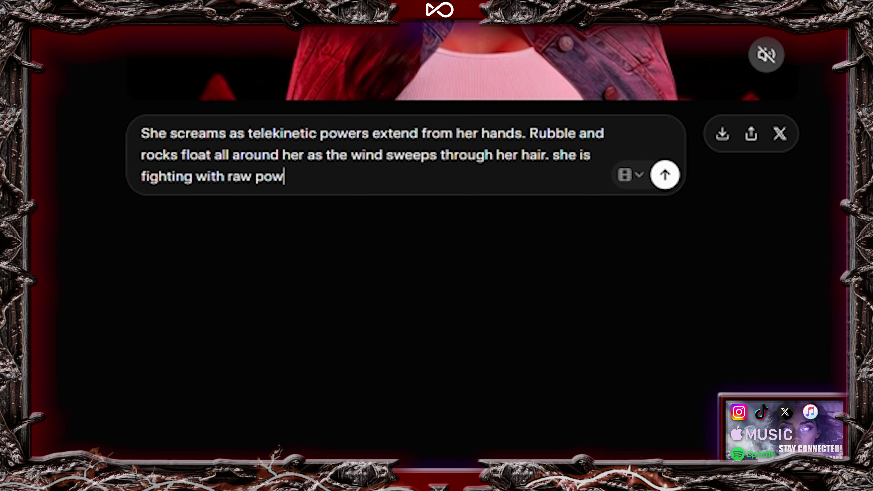
type("er.")
key("Return")
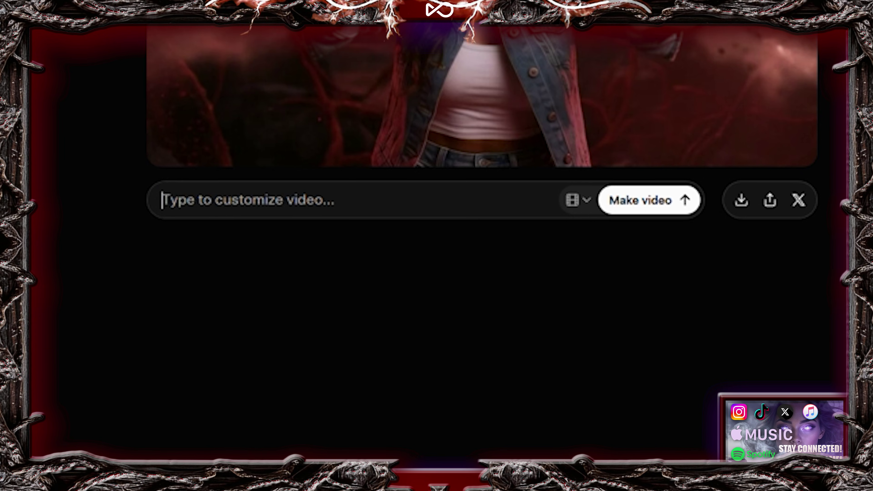
Generate the video where the force slides her backward through the mud before she overpowers it, hair blowing violently and debris flying as the environment crumbles.
type("The force is pushing her backward, and she slides thr")
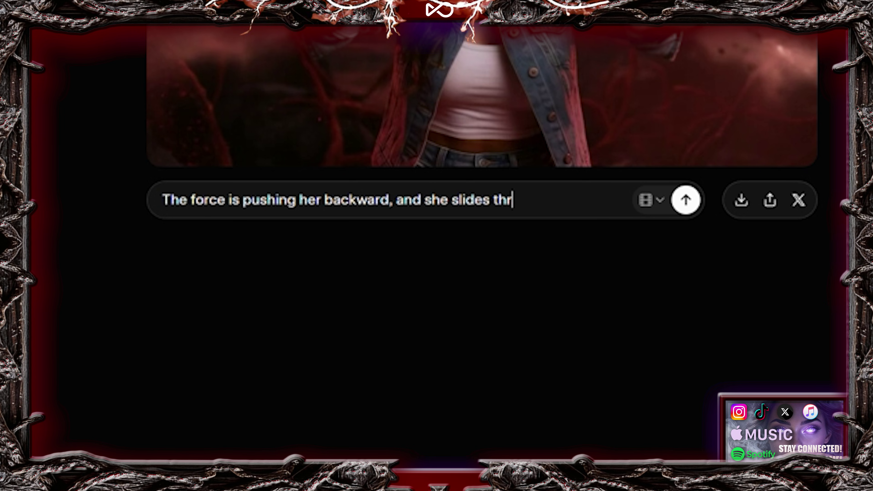
type("ough the mud while keeping her stance, she then begins to push fo")
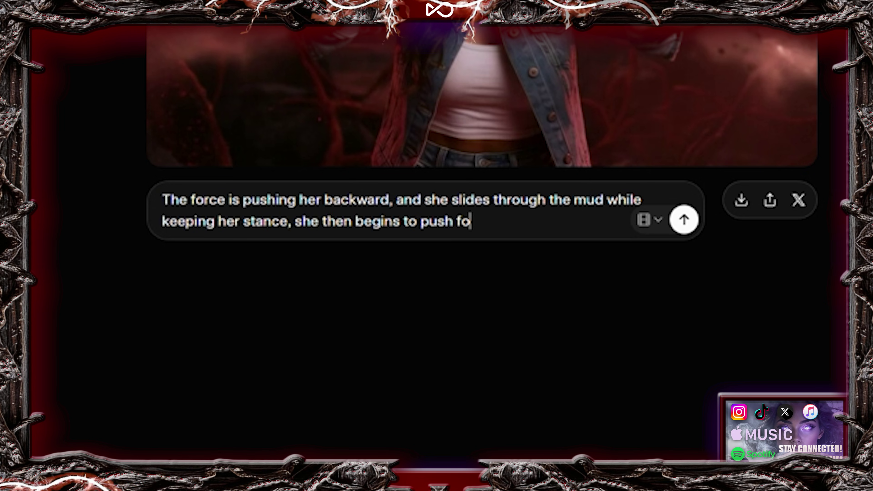
type(" slowly overpowering the force pushin")
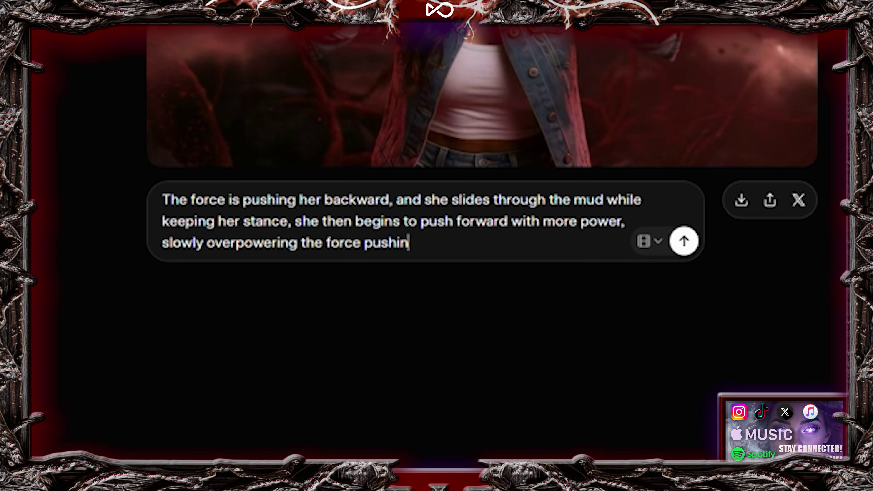
type(" her hair is blowing b")
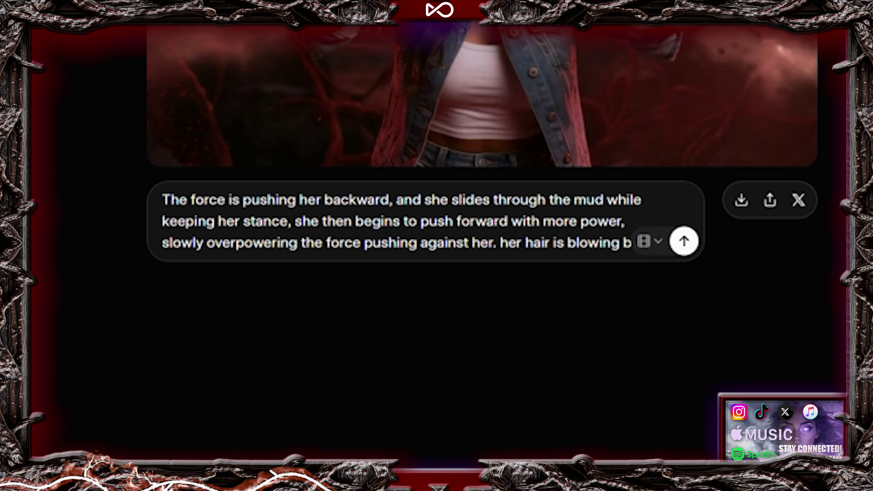
type("iolently, and rocks and d")
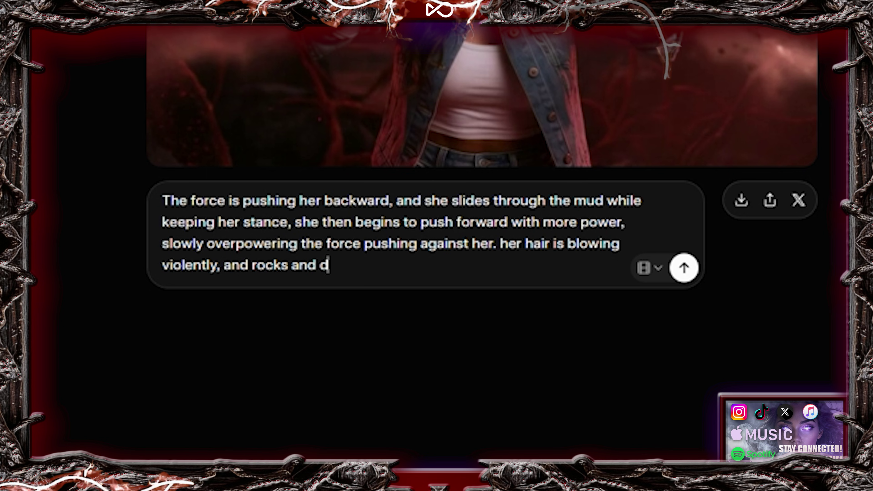
type("ebris fly all around her as the environment crumbles.")
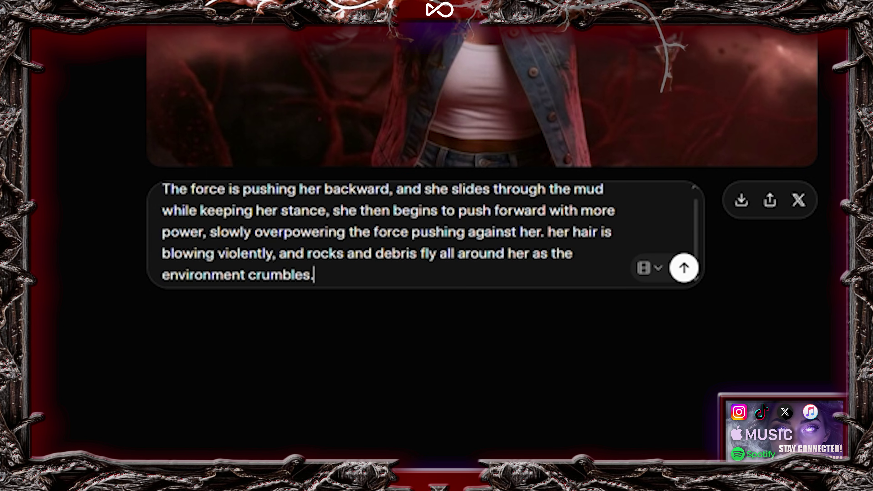
key("Return")
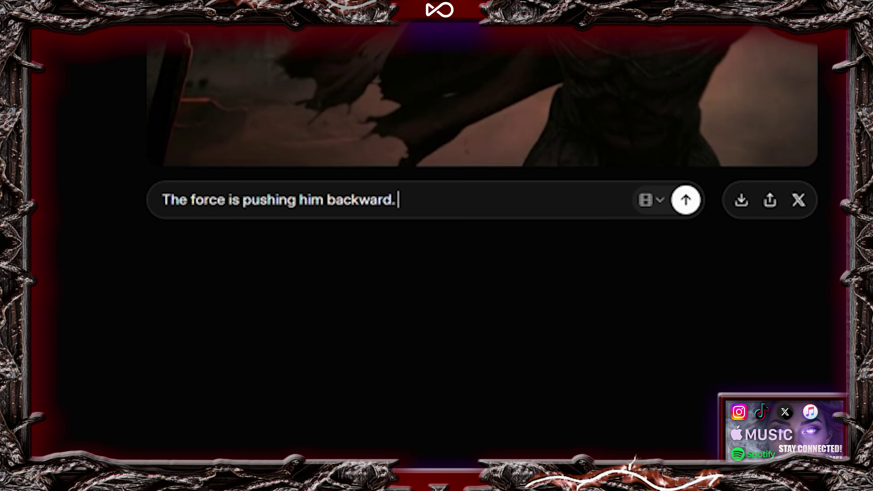
Generate the demon's video: pushed backward, he struggles, grows angry and pushes forward, roaring in rage as rocks and debris fly around him, the villain.
type("He struggles to keep his stance and becomes increasingly angry befor")
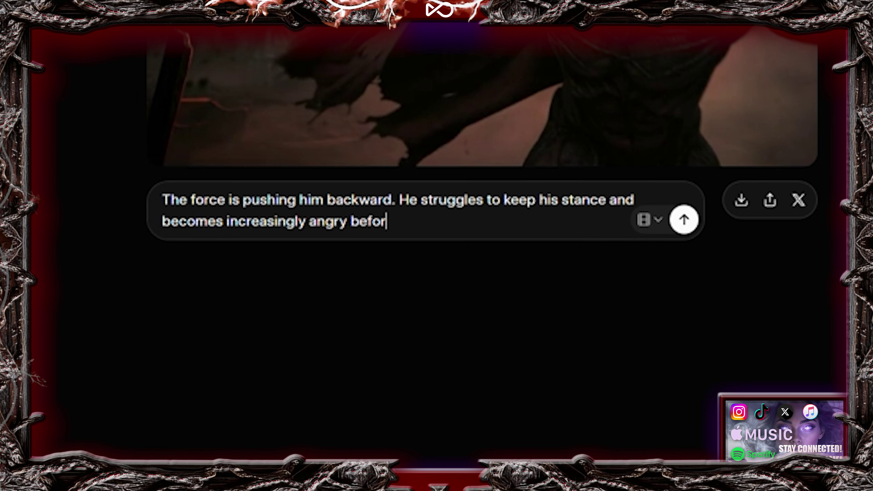
type("e pushing forward with more power. ")
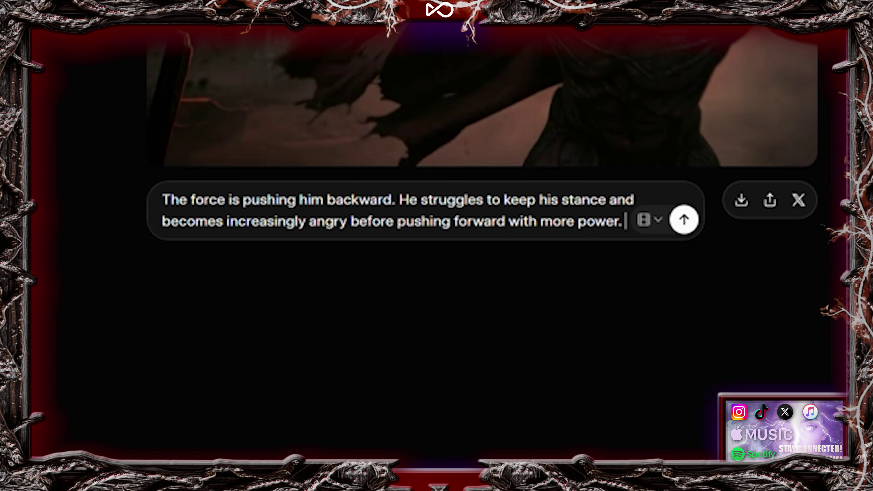
type("he roars in rage as rocks and debris fly ar")
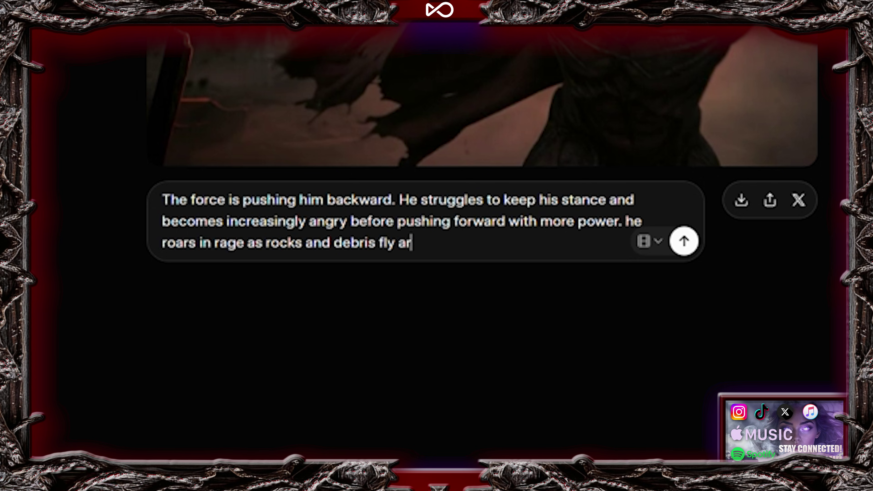
type("ound him. he is fighting against everything. he is the villian")
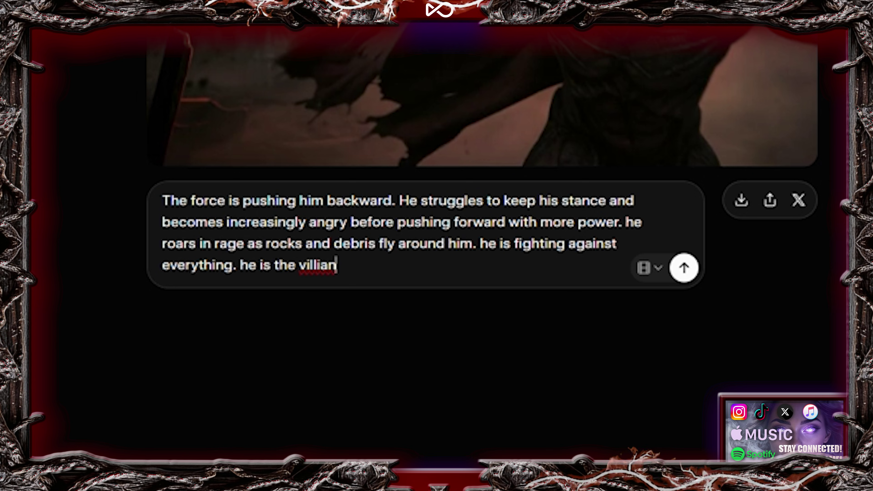
key("Return")
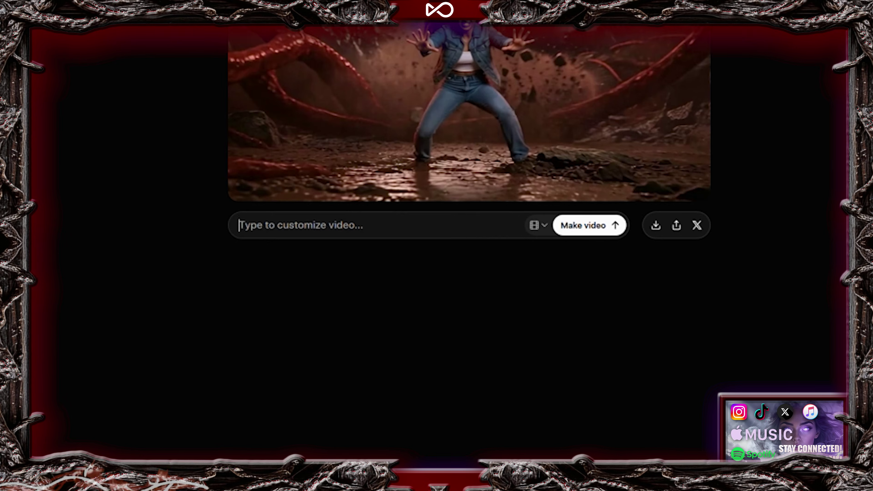
Prompt the video of the woman in the mud: she screams and thrusts her arms forward, overpowering the enemy and winning.
type("She screams and")
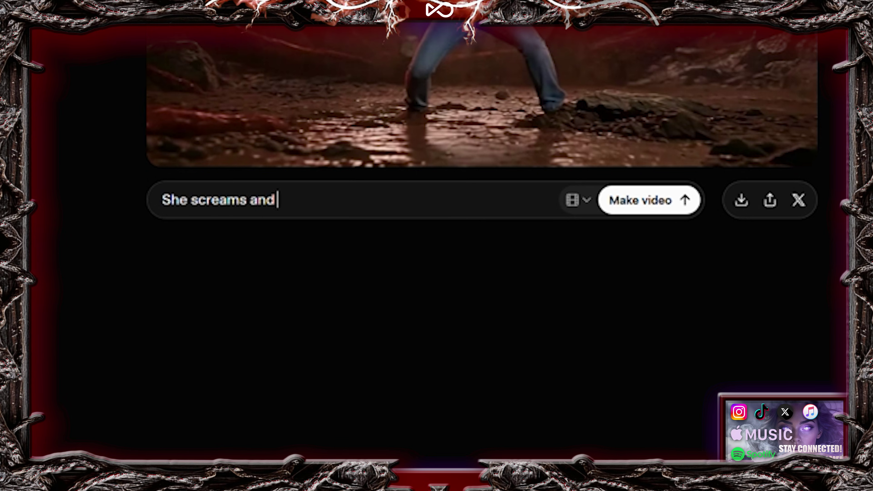
type(" thrusts her arms forward, overpowering the enemy")
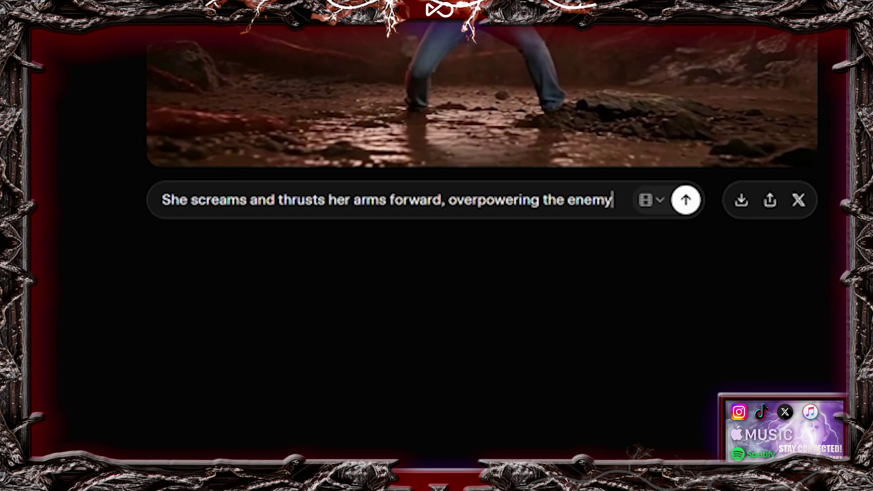
type(". She is winning this")
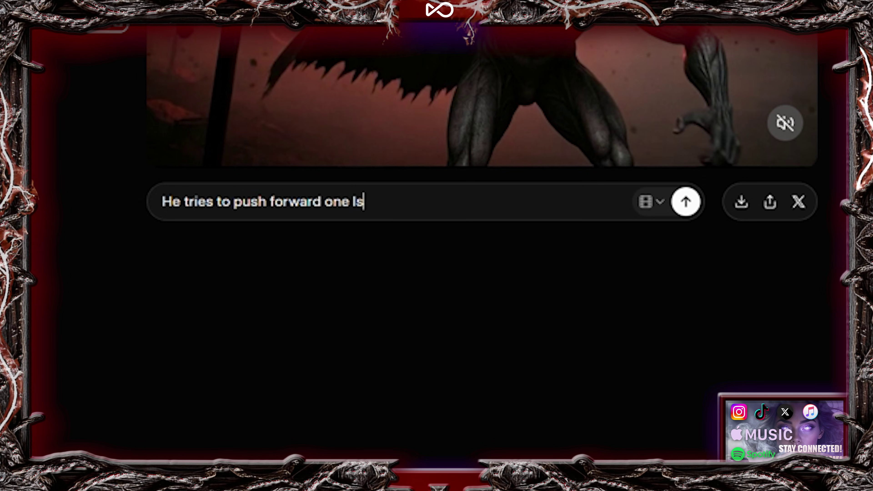
Prompt the demon's defeat: he pushes forward one last time, stumbles, loses control, and is suddenly overpowered and thrown backward through the air.
type("t time, but stumbles and begins")
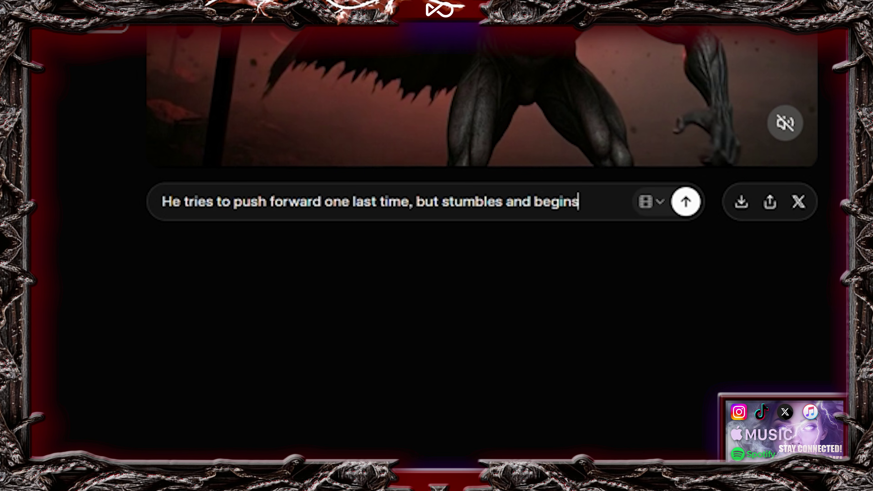
type(" to lose control. He is suddenly overpowered and thrown backward, flying thro")
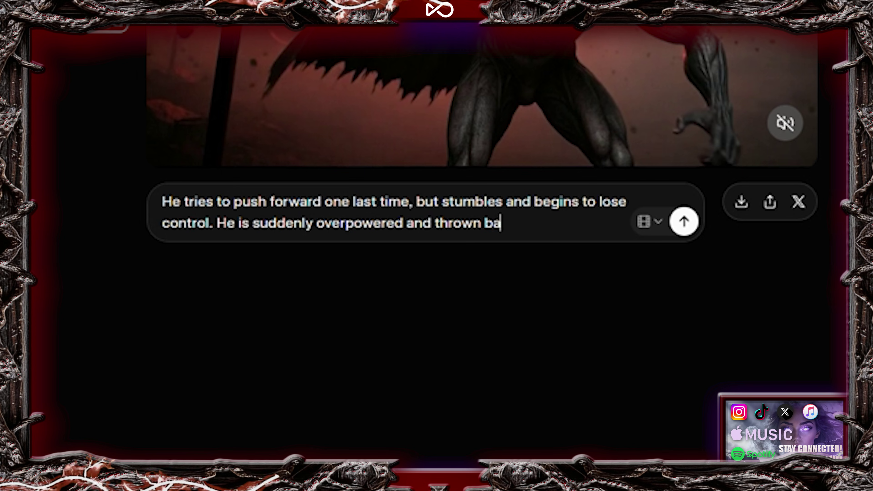
type("ugh the air as if caught in a")
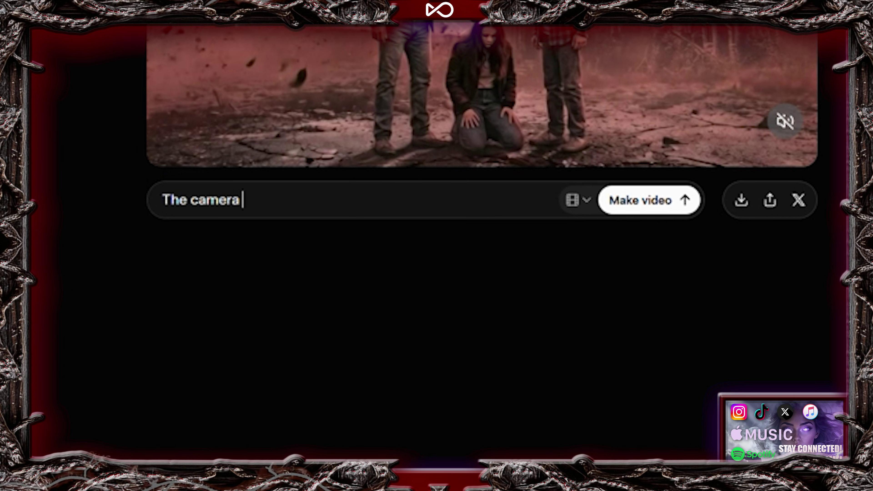
Prompt two trio videos: a slow zoom as she stands up under red lightning, and a slow close zoom to their concerned faces as the storm continues.
type("slowly zooms in as she stands up. Red lightning flashes")
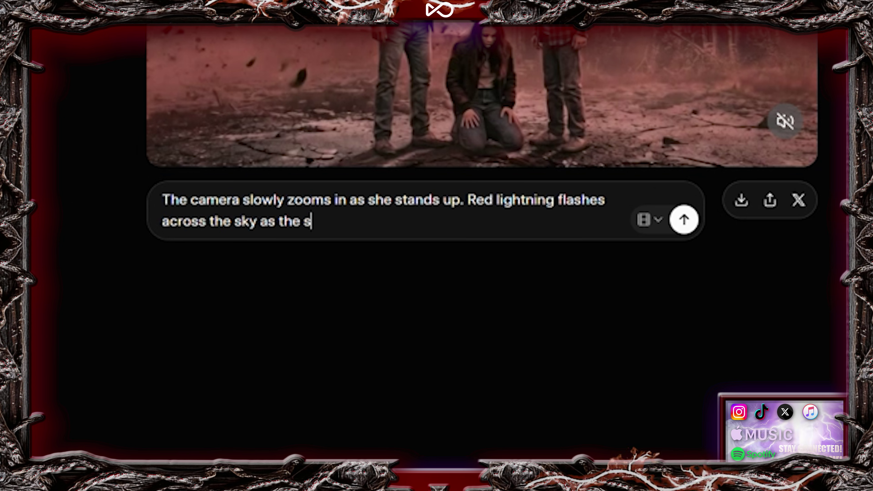
type("inue")
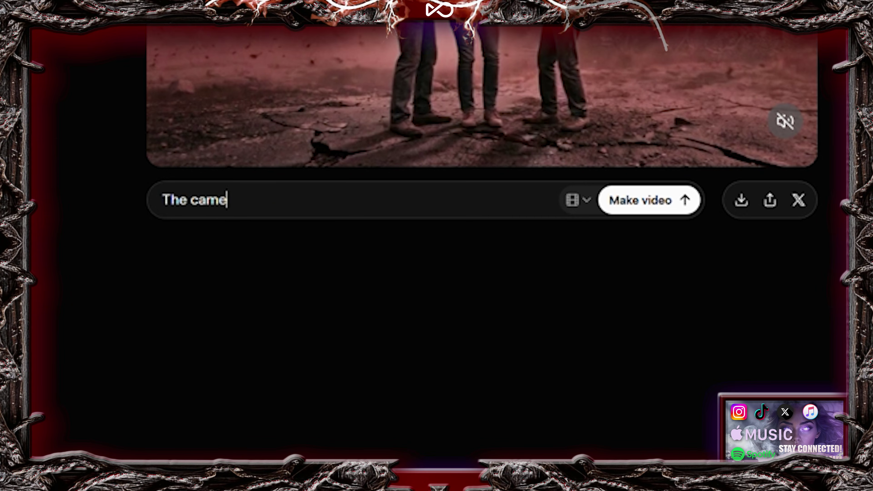
type("y zooms in close to their concerned faces as th")
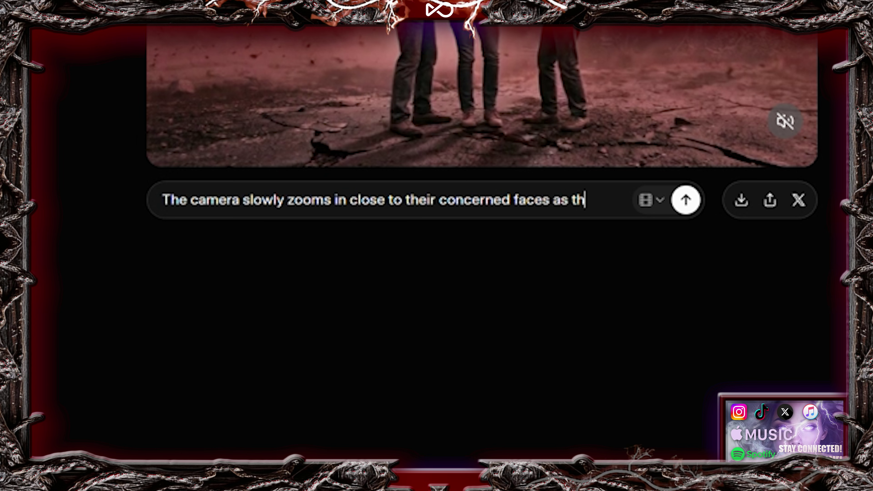
type("e storm continues")
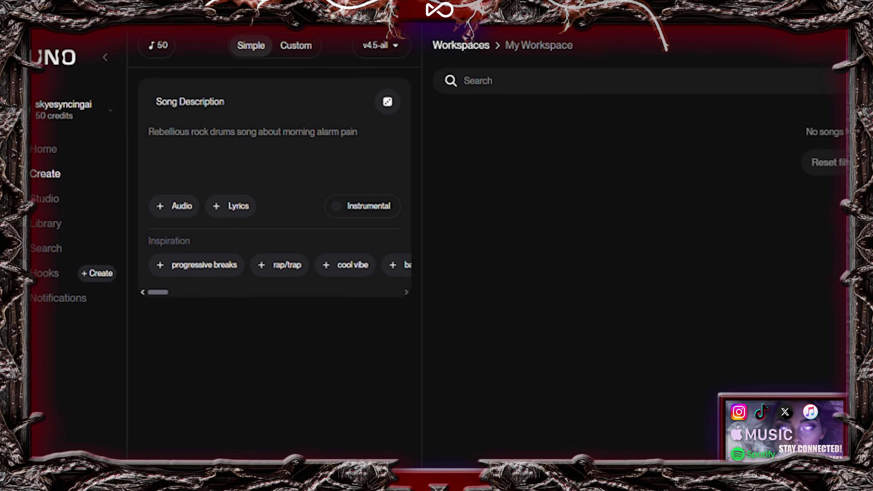
In Suno, describe and create an epic battle track that sounds like a Stranger Things scene but is not Stranger Things.
type("create an epic battle track that sounds like somethi")
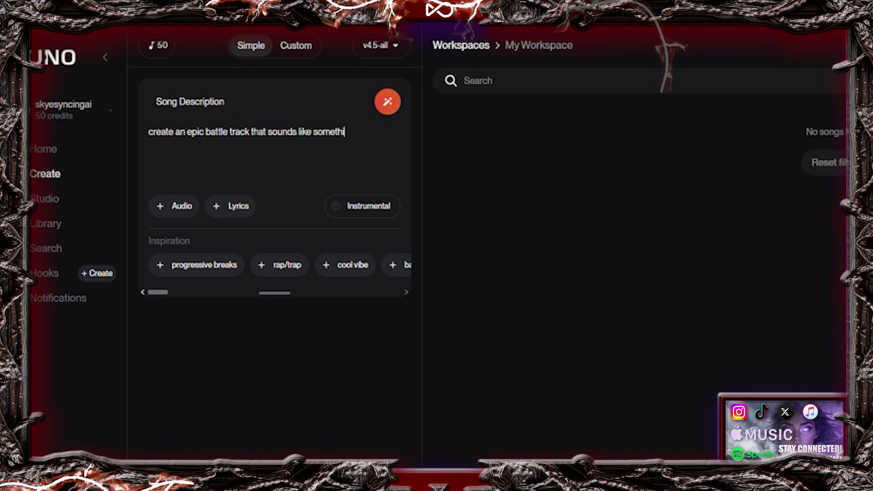
type(" Stranger Things scene, but is not stranger things.")
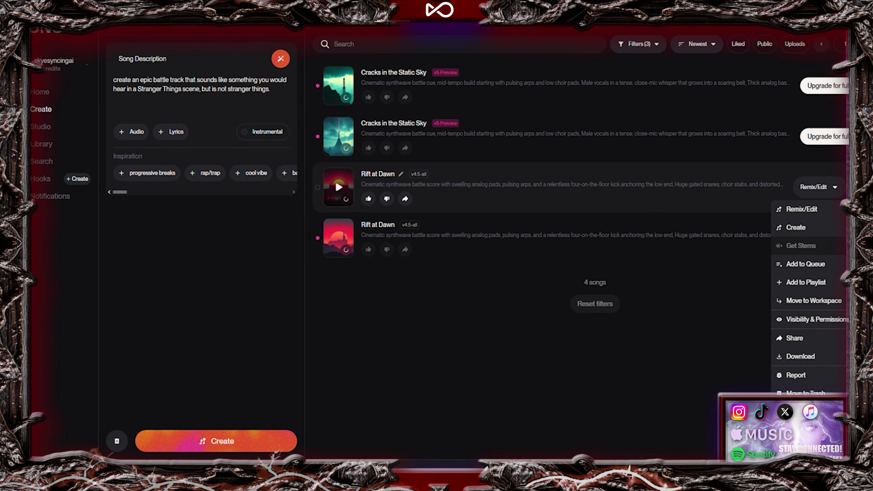
Close the open song menu and reopen the options of the first Rift at Dawn track to reach its download choices.
key("Escape")
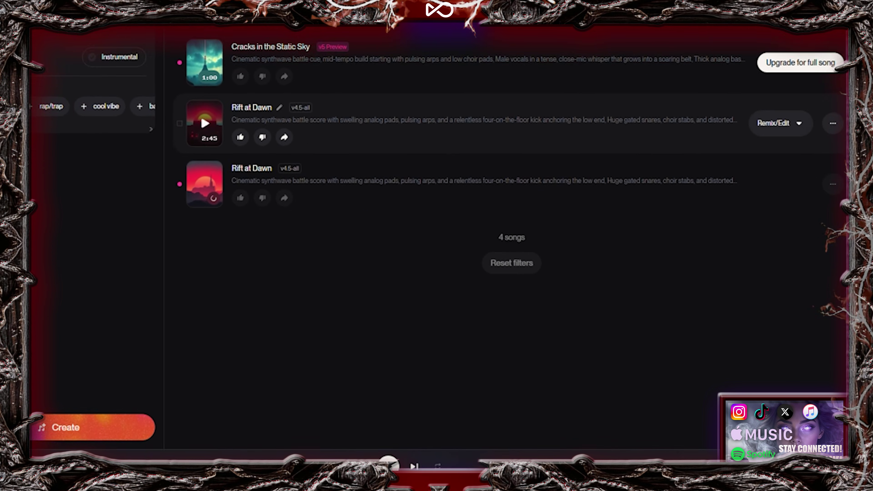
left_click(833, 123)
mouse_move(757, 391)
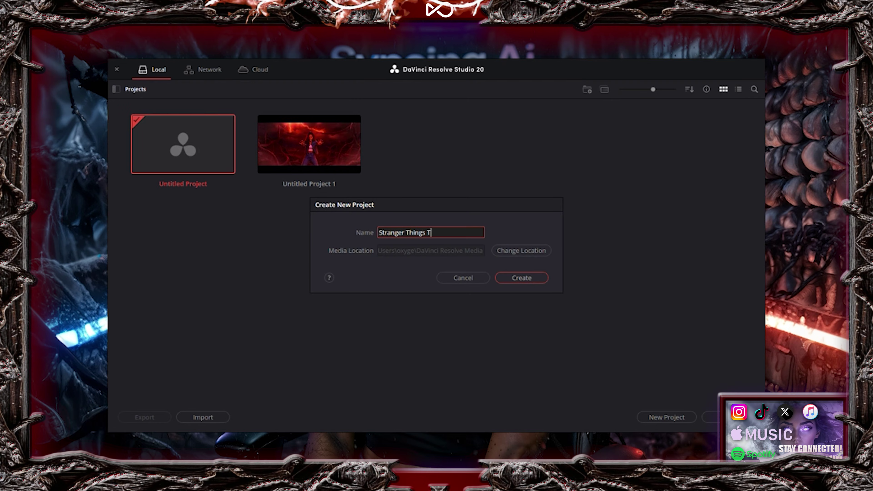
In DaVinci Resolve, create a project named Stranger Things Tutorial and import the 18 media files into its media pool.
type("torial")
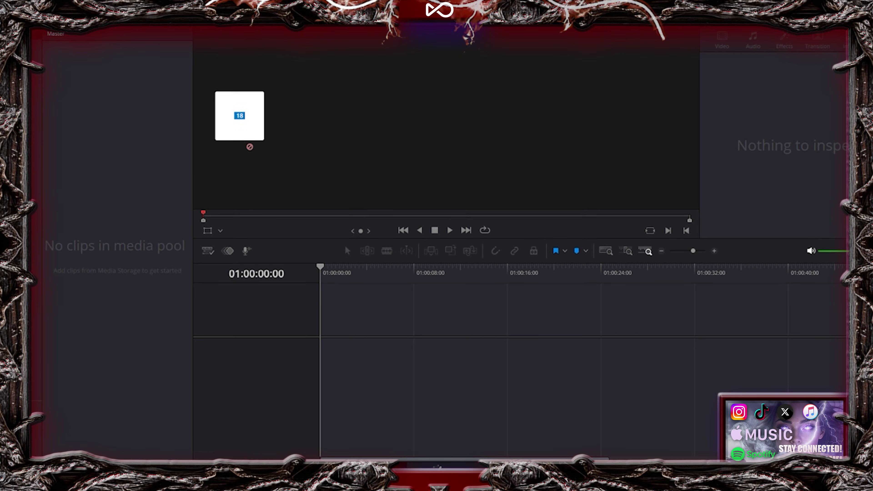
left_click_drag(237, 116, 141, 142)
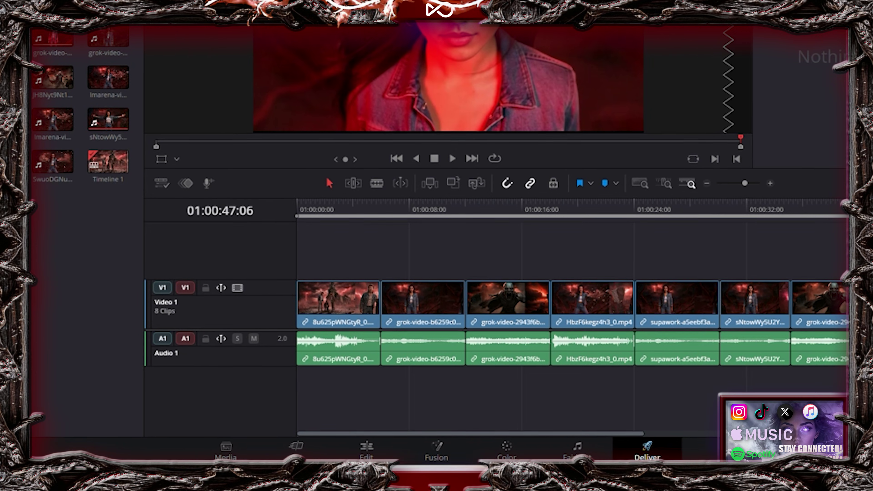
In the Deliver page's render settings, name the file "Stranger Things tutorial" and set the format to MP4 with the H.264 codec.
key("shift+8")
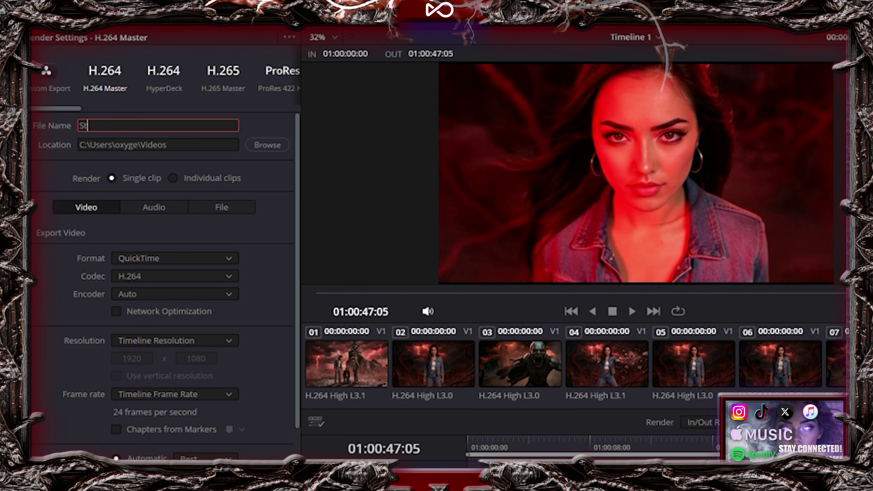
type("s tutorial")
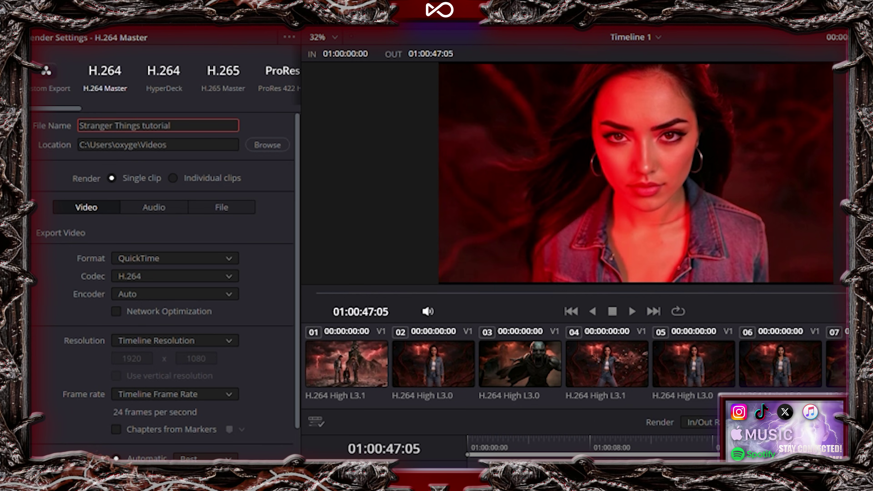
left_click(176, 258)
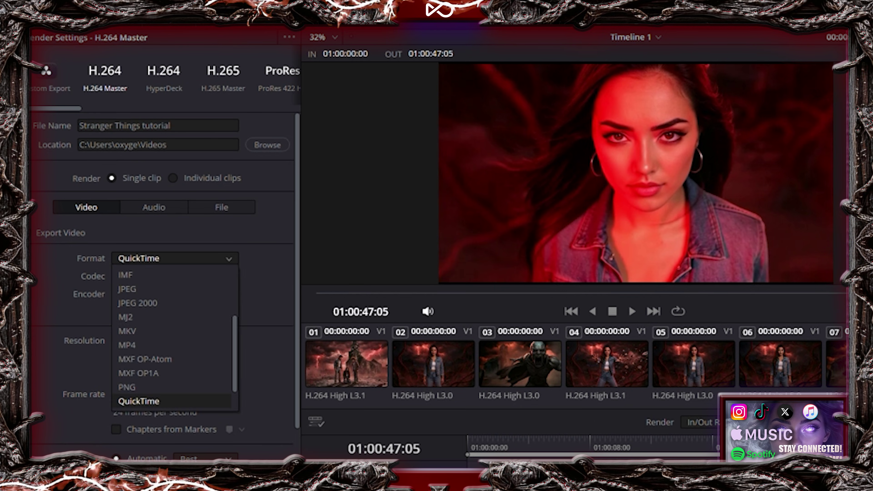
left_click(127, 345)
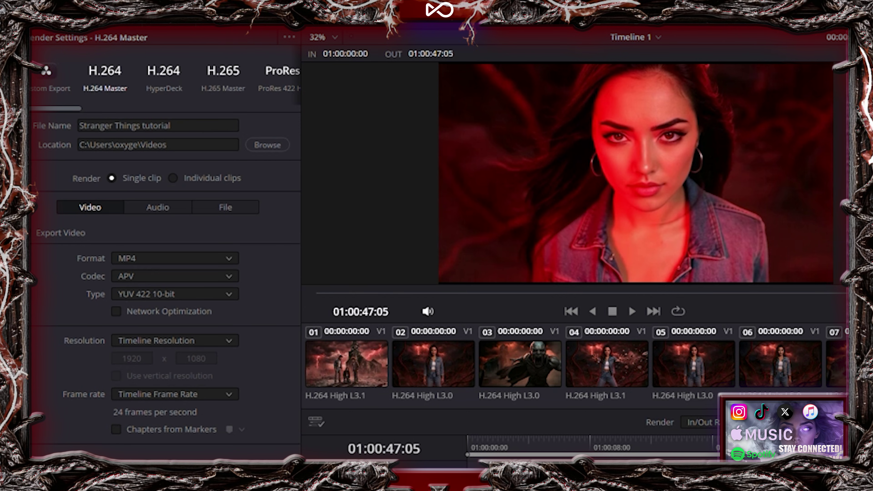
left_click(176, 277)
left_click(129, 307)
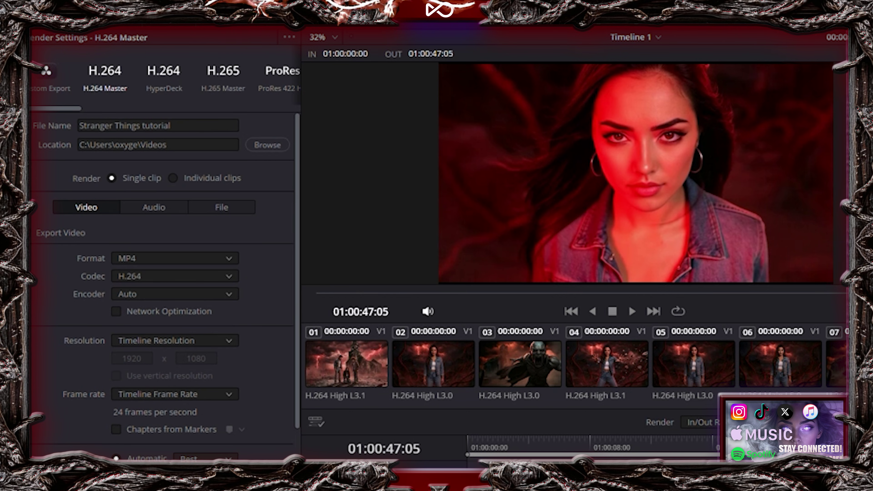